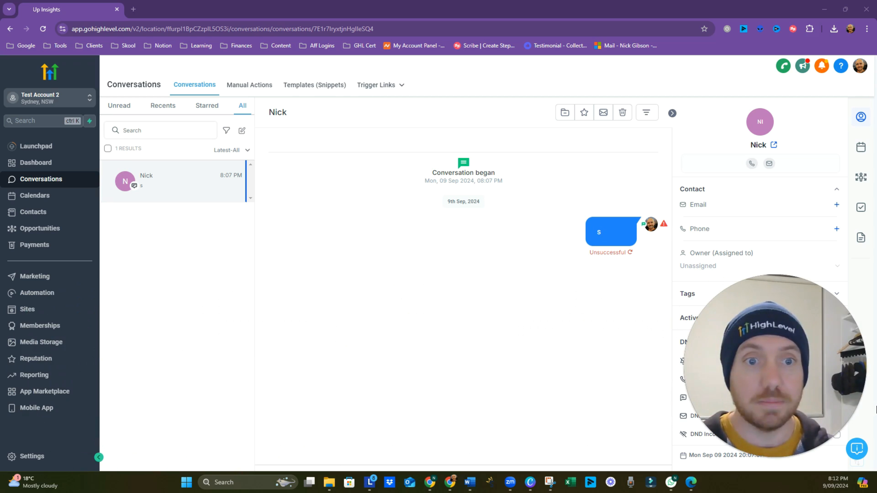
Step: Show the Phone Numbers Trust Center and check that A2P Brand and Campaign are not started
click(35, 457)
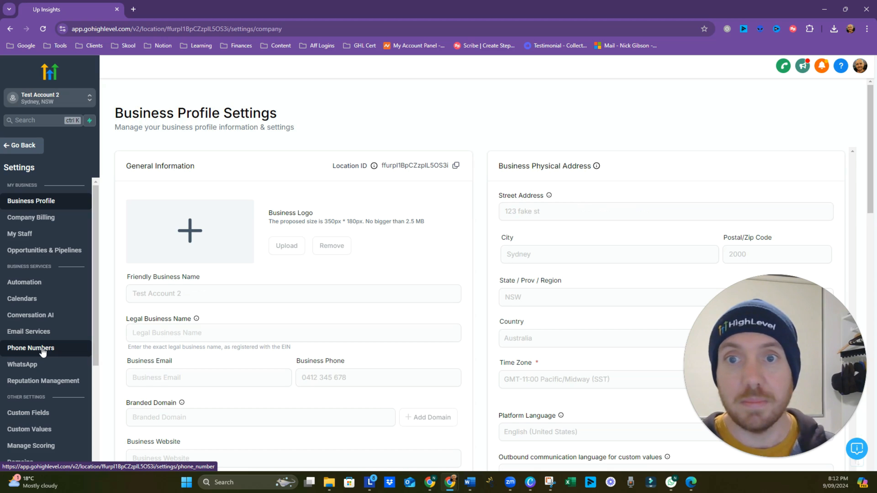
click(43, 349)
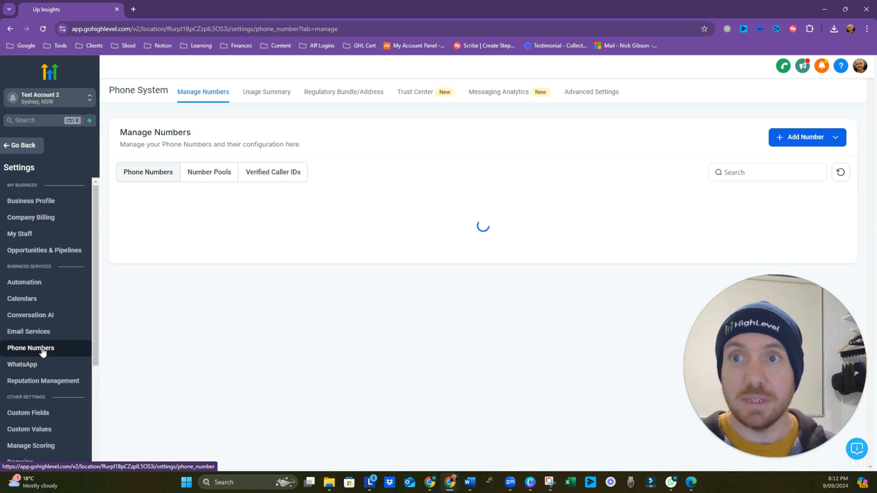
click(426, 101)
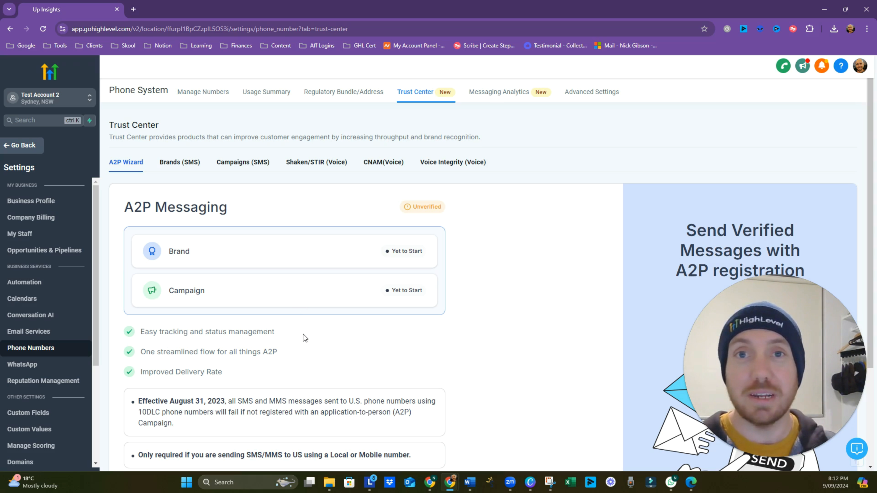
scroll(303, 334, down, 3)
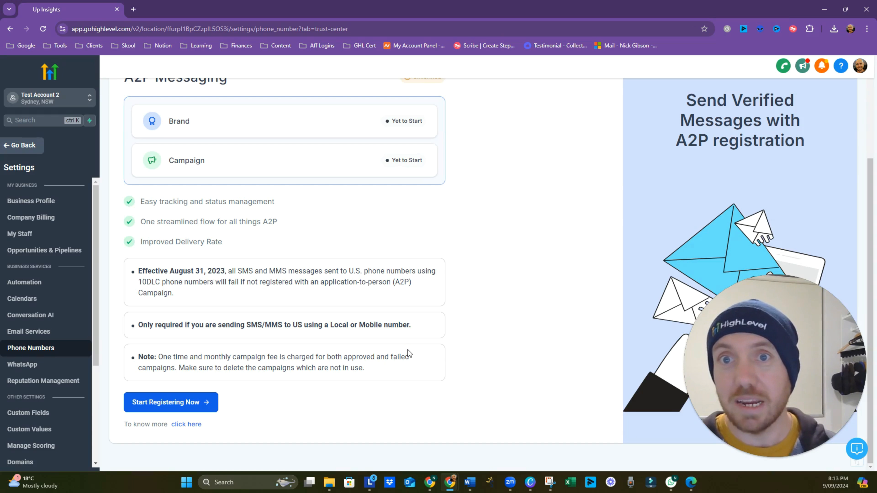
scroll(408, 350, up, 3)
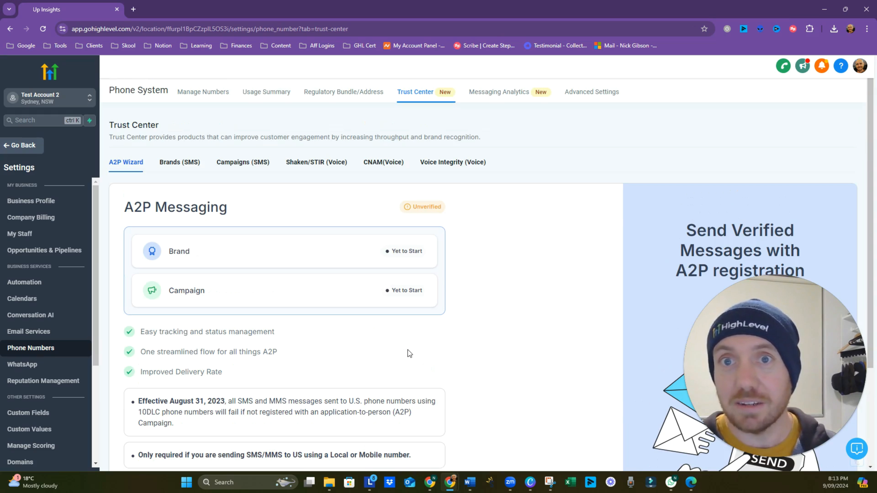
Step: Begin a new Address Bundle from the empty Regulatory Bundle/Address list
click(340, 100)
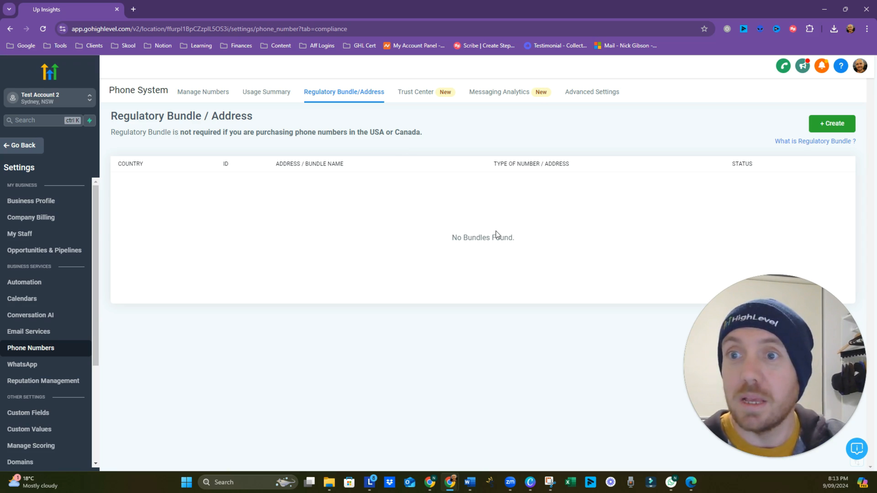
click(833, 126)
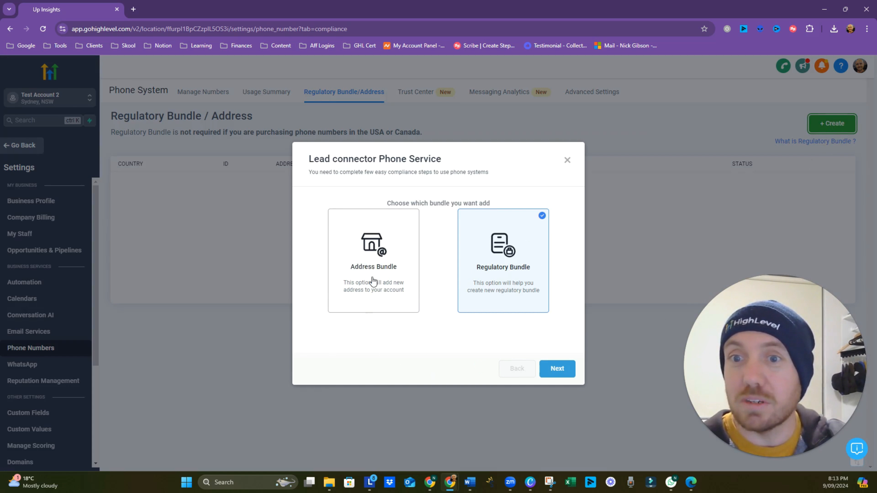
click(381, 274)
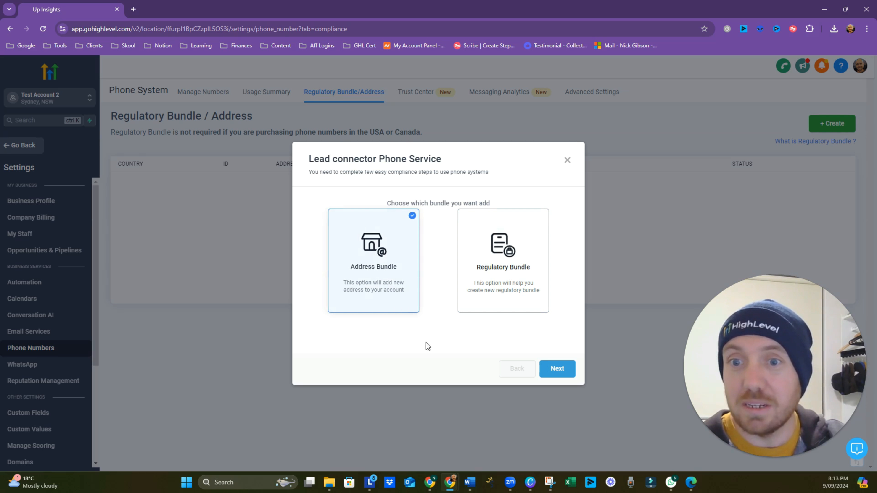
click(563, 369)
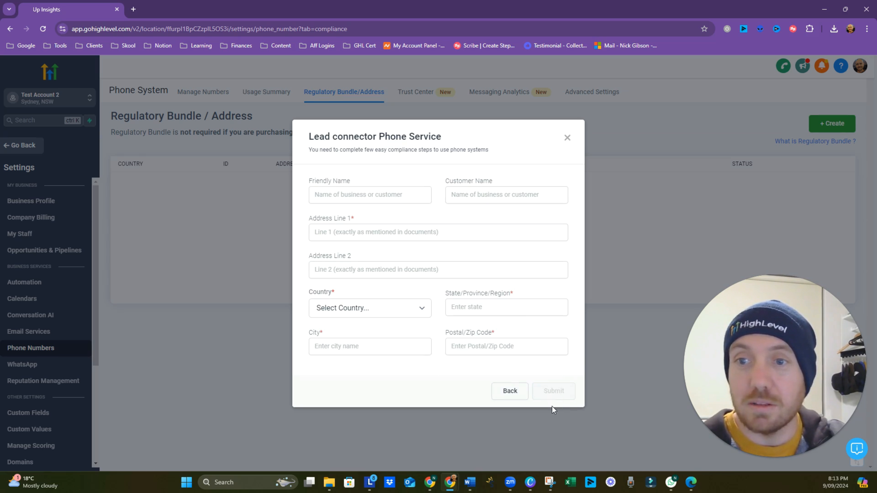
Step: Enter friendly name 'Up Insights', the customer's name and the street address line
click(361, 199)
text(U)
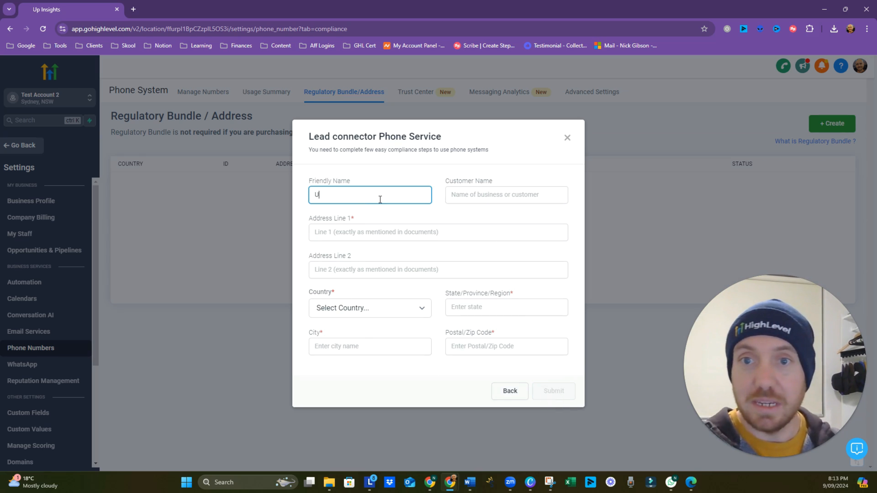
text(p Ins)
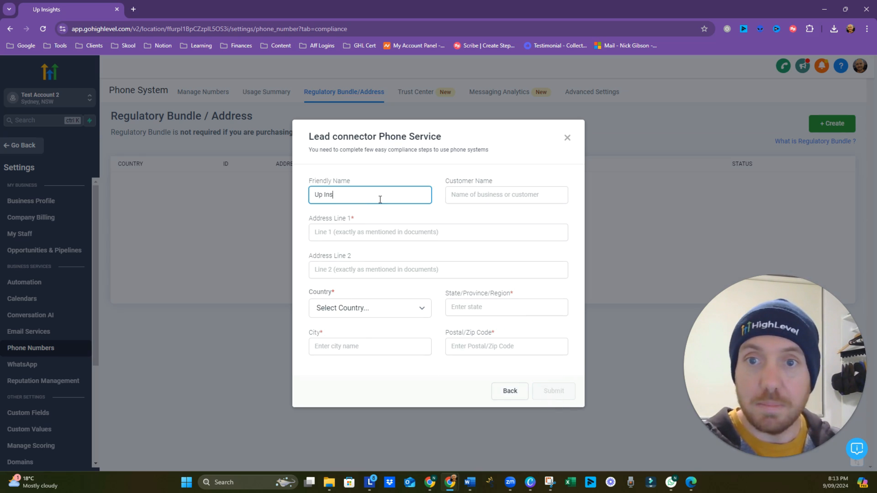
text(ights)
key(Tab)
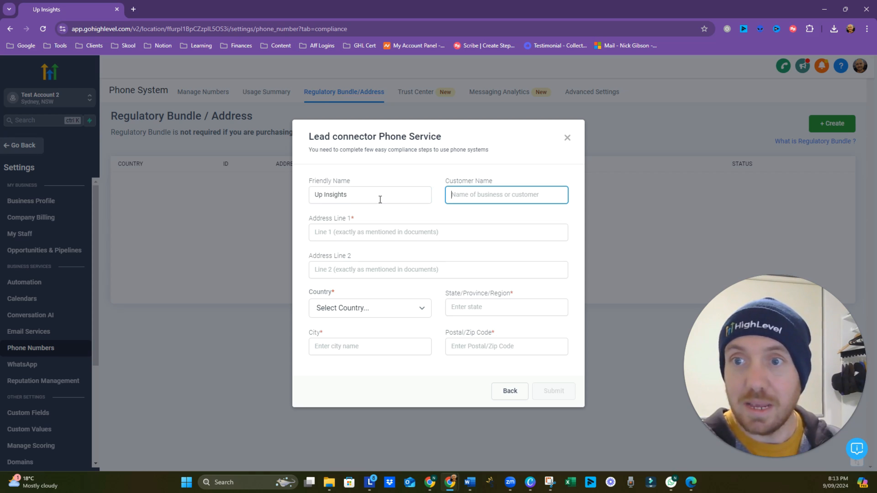
text(Nick)
key(Tab)
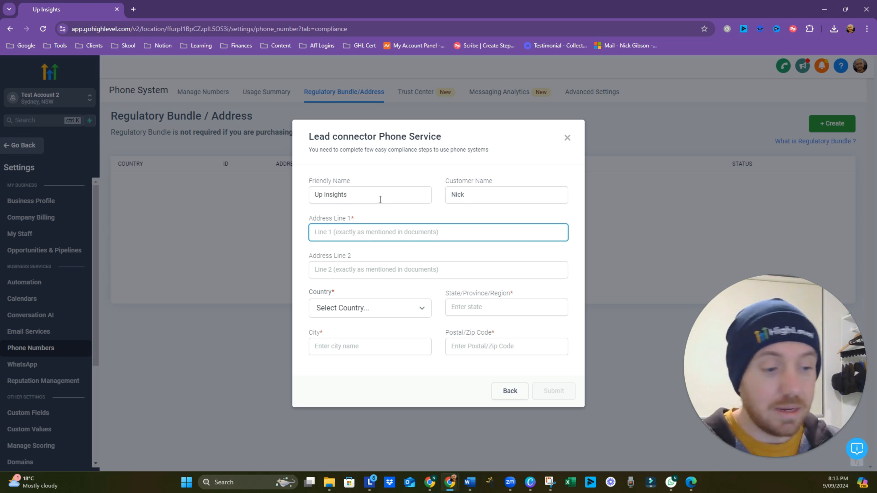
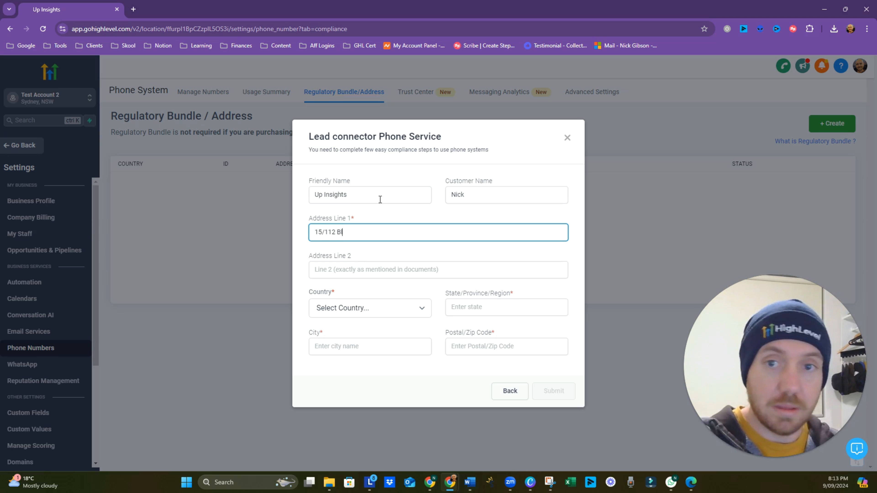
key(Tab)
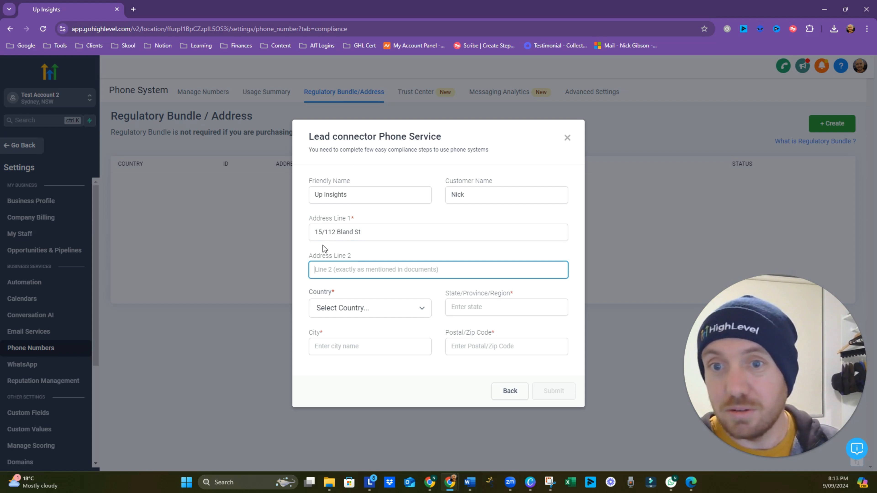
Step: Set country Australia, state NSW, city and postcode from the saved address, then submit
click(337, 314)
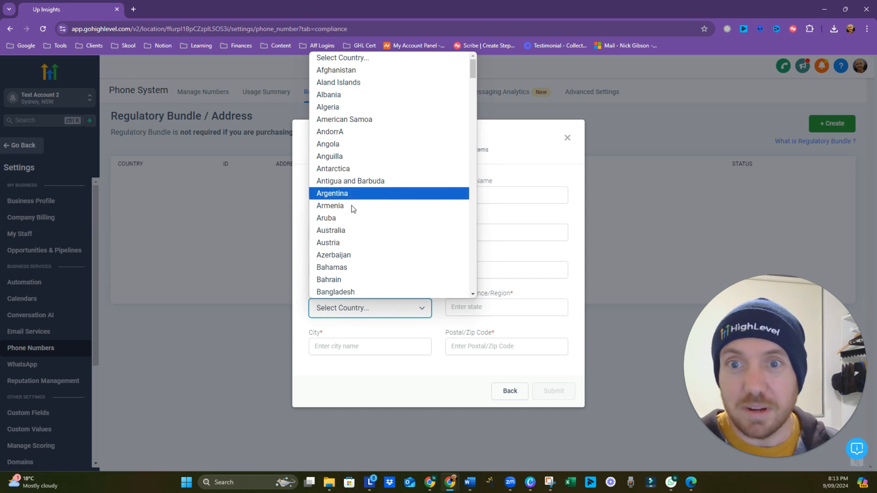
click(359, 232)
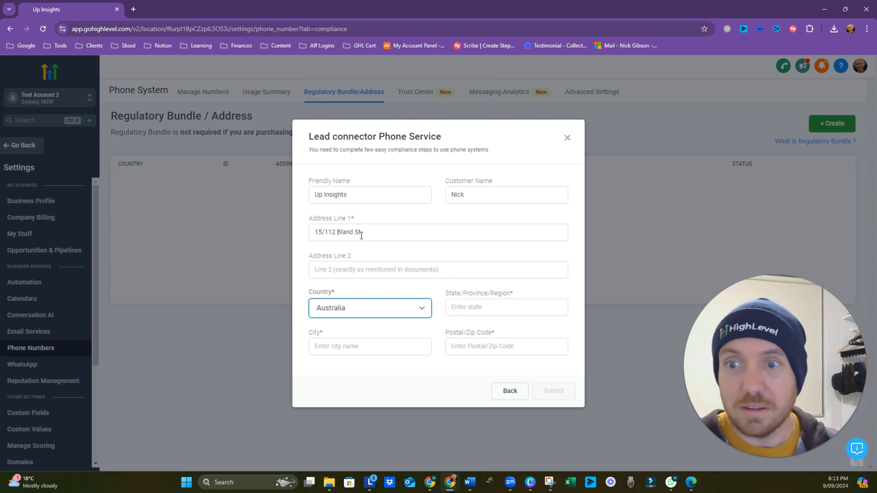
click(470, 302)
text(NSW)
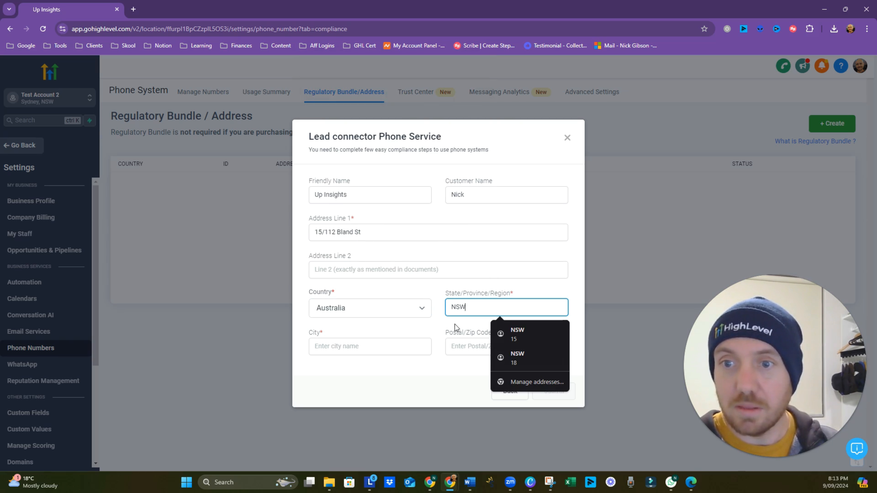
click(394, 346)
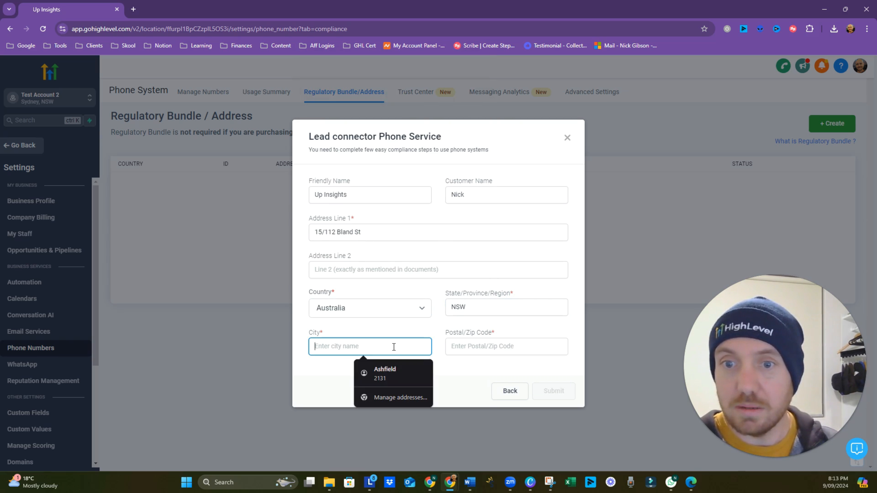
click(400, 374)
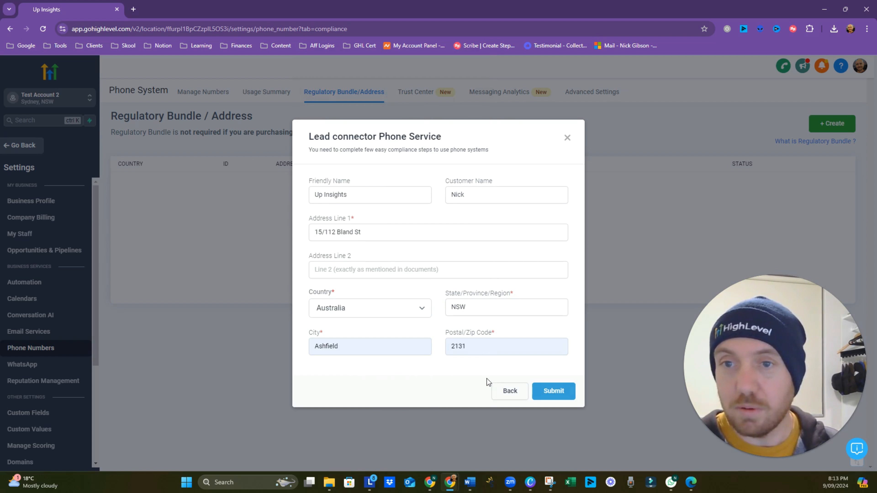
click(553, 396)
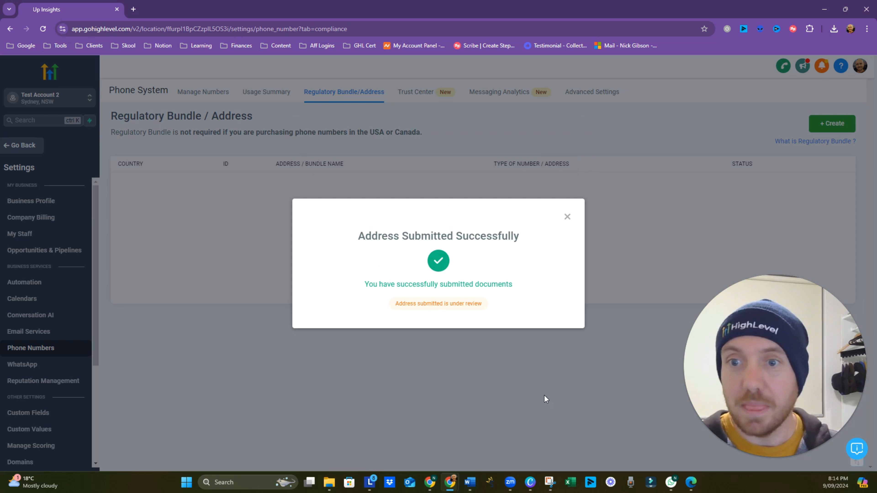
Step: Start a new regulatory bundle with Australia as the country
click(566, 217)
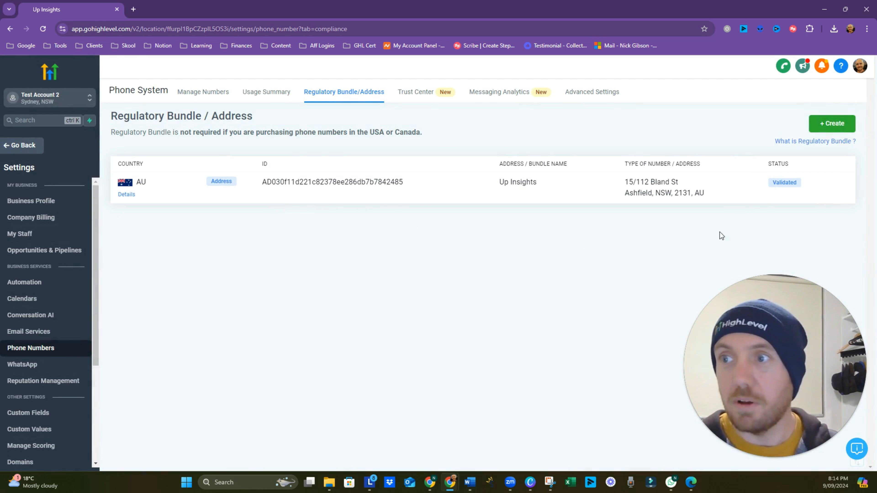
click(826, 125)
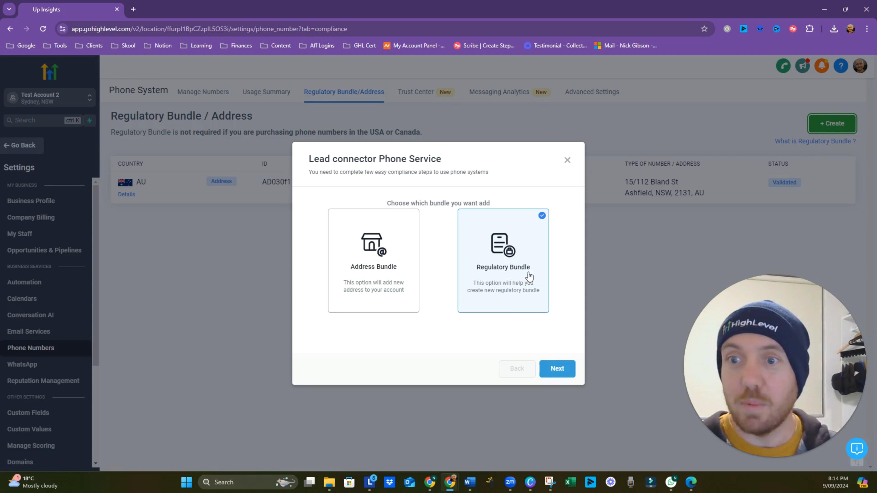
click(554, 376)
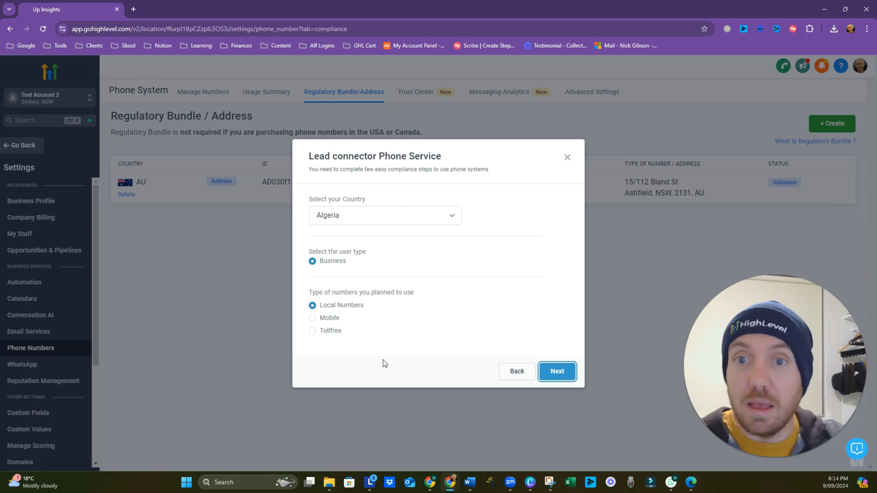
click(366, 218)
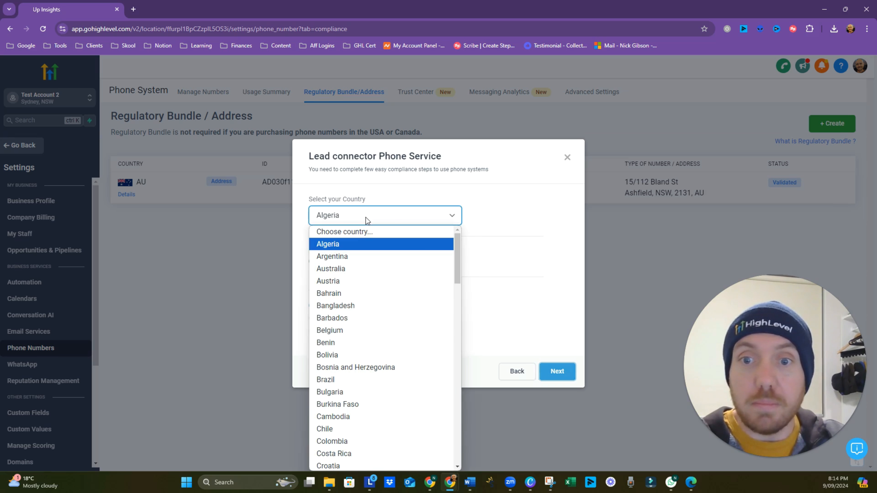
click(372, 269)
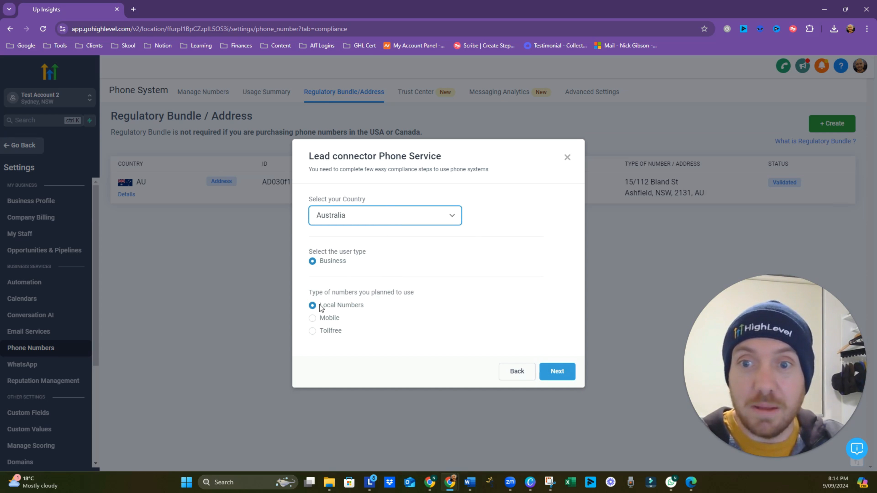
Step: Choose Mobile as the number type and enter business name 'Up Insights'
click(313, 318)
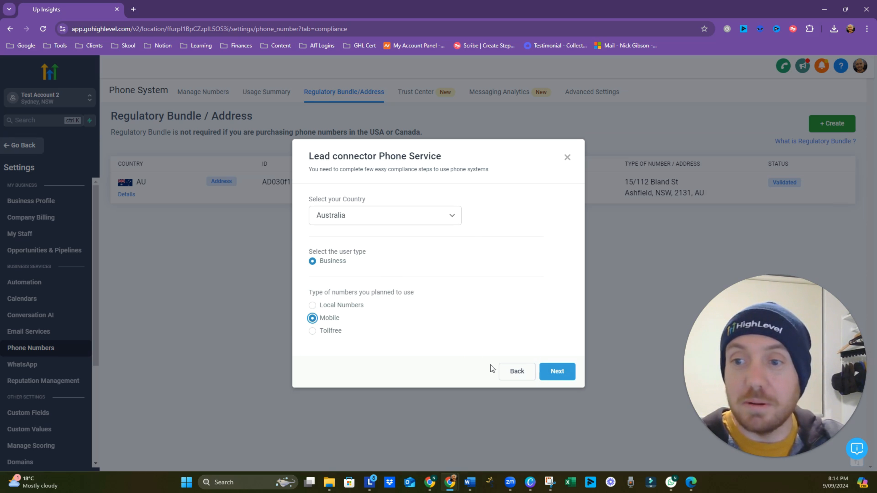
click(554, 377)
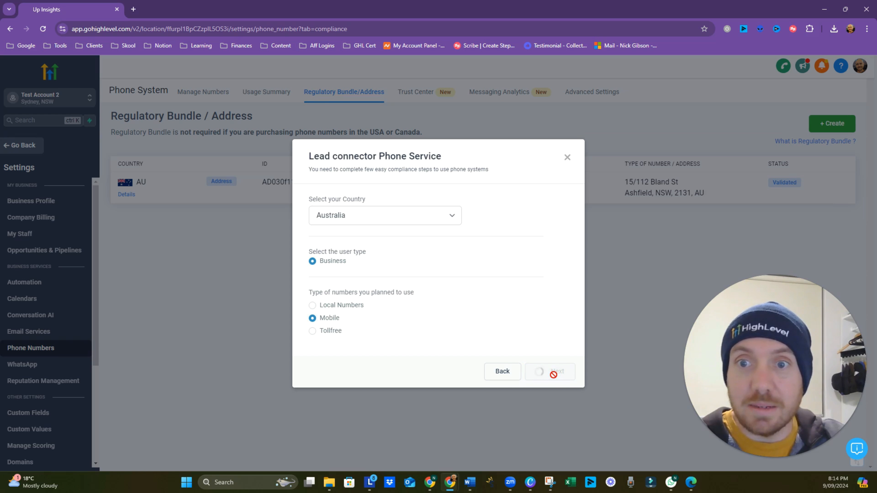
click(359, 273)
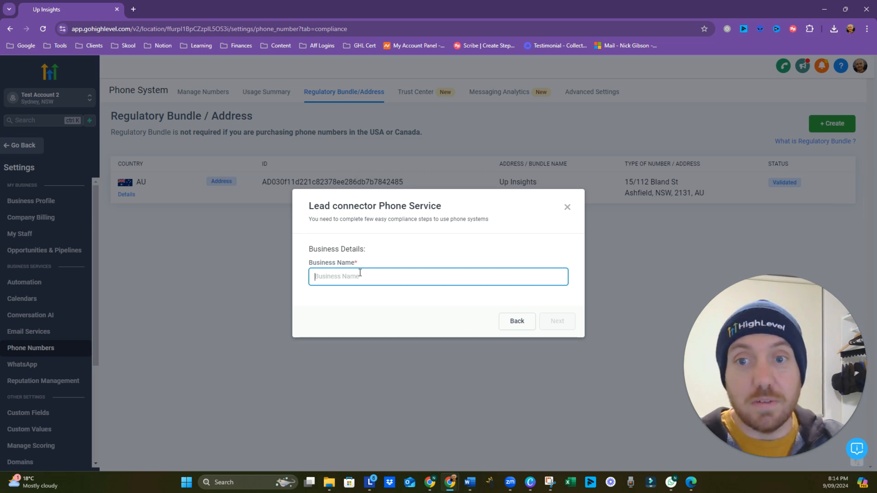
text(Up)
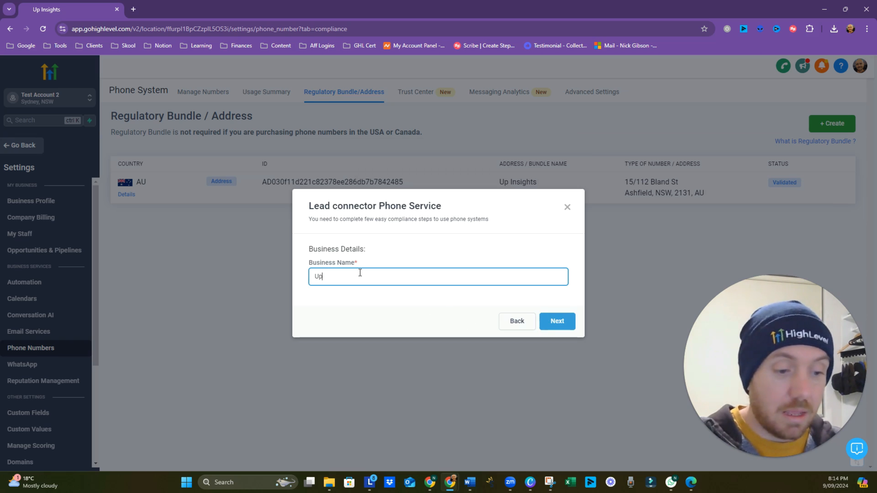
text( Insights)
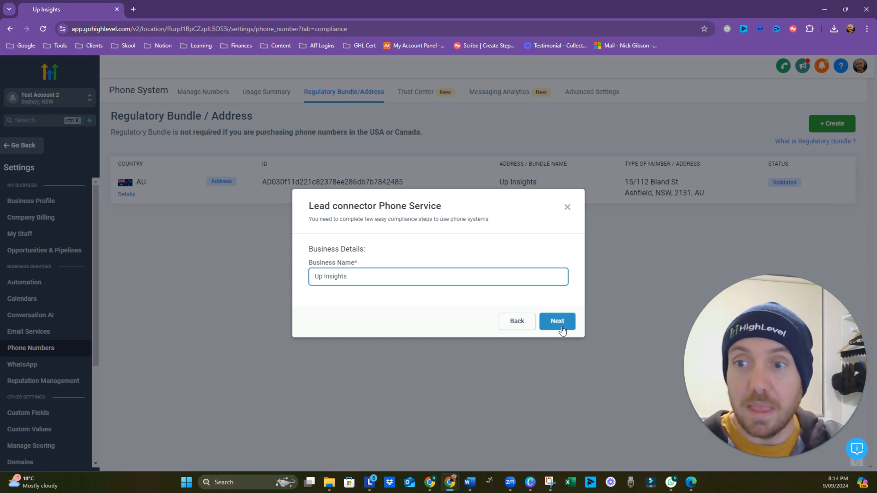
click(557, 322)
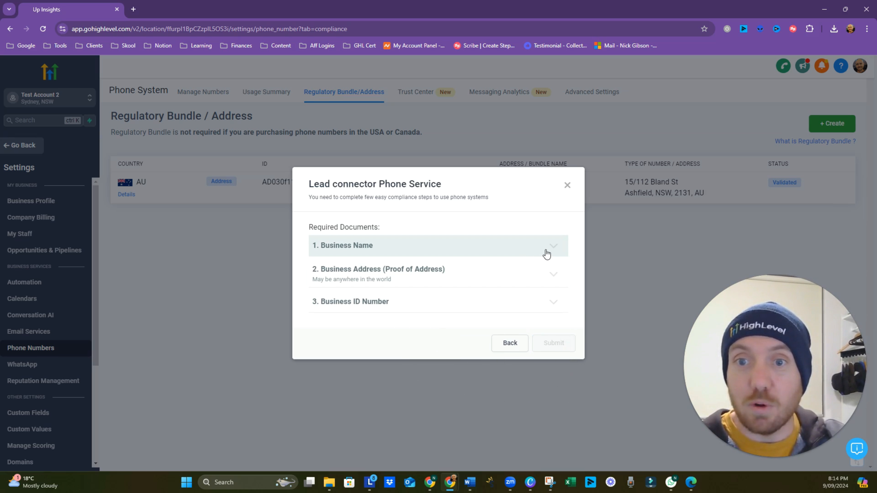
Step: Expand Business Name, Business Address and Business ID Number to see accepted documents, then start a blank Chrome tab
click(545, 251)
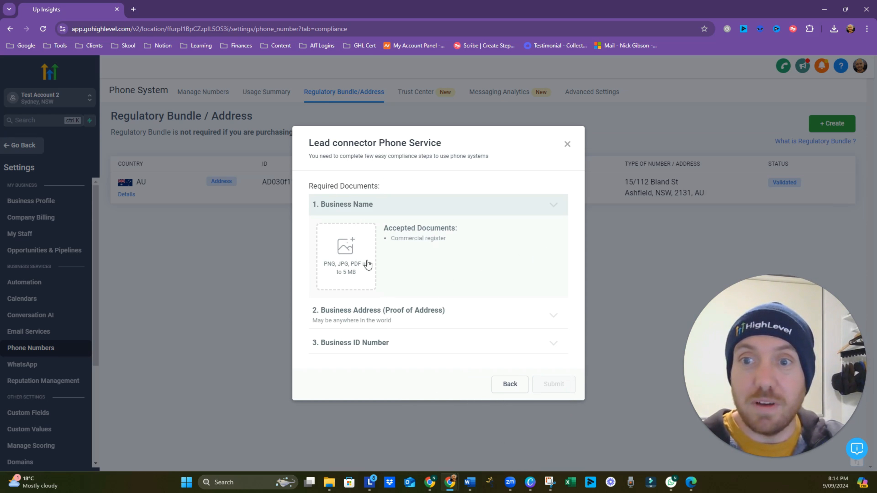
click(521, 325)
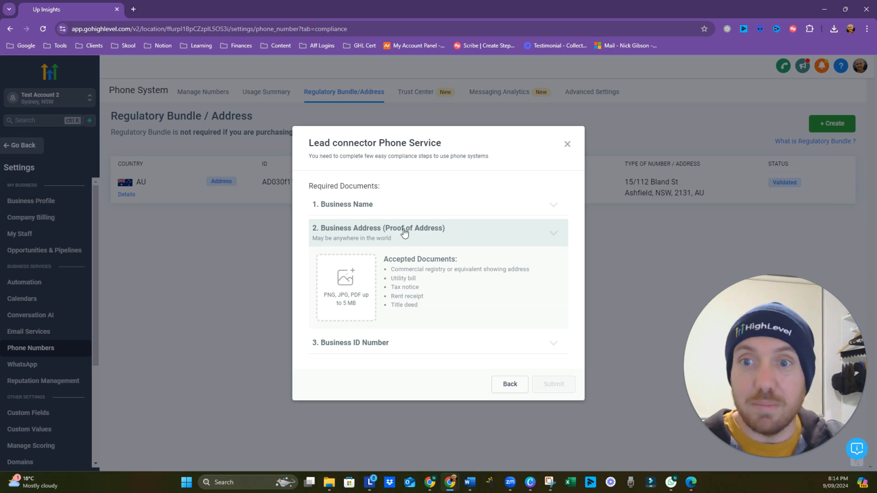
click(453, 343)
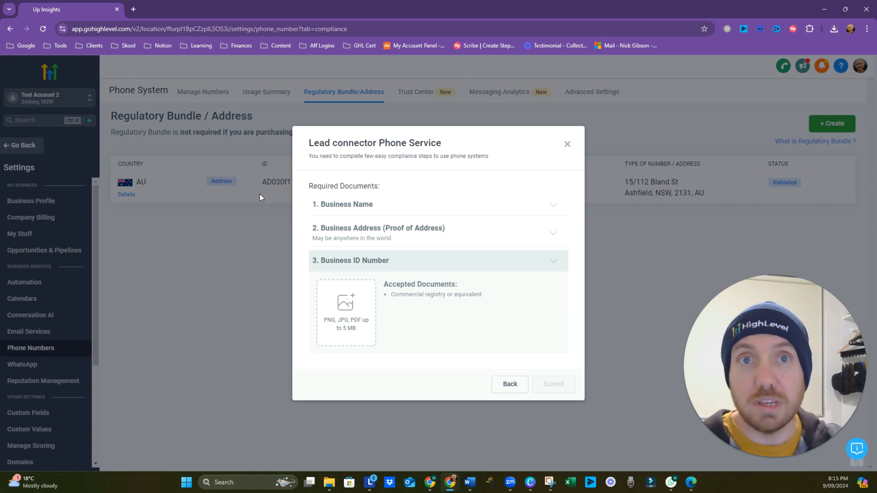
click(133, 10)
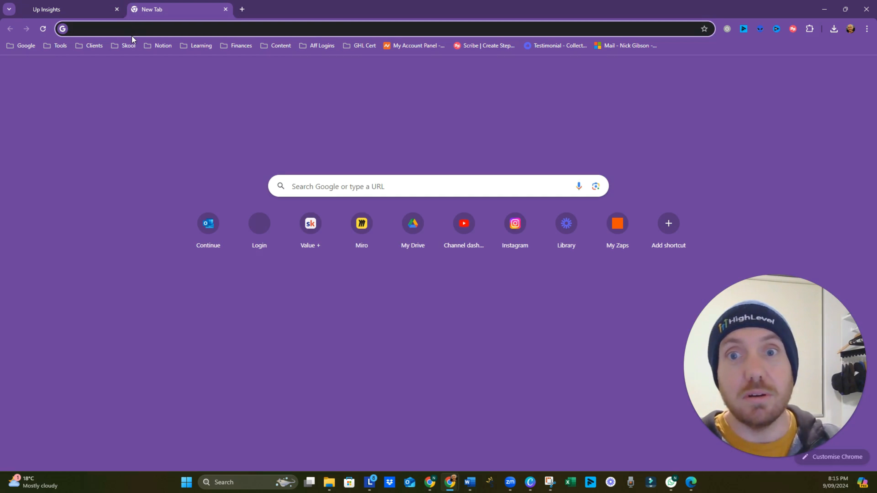
Step: Find ABN Lookup via a search for 'abn' and show the Up Insights ABN's current details
click(132, 36)
text(abn)
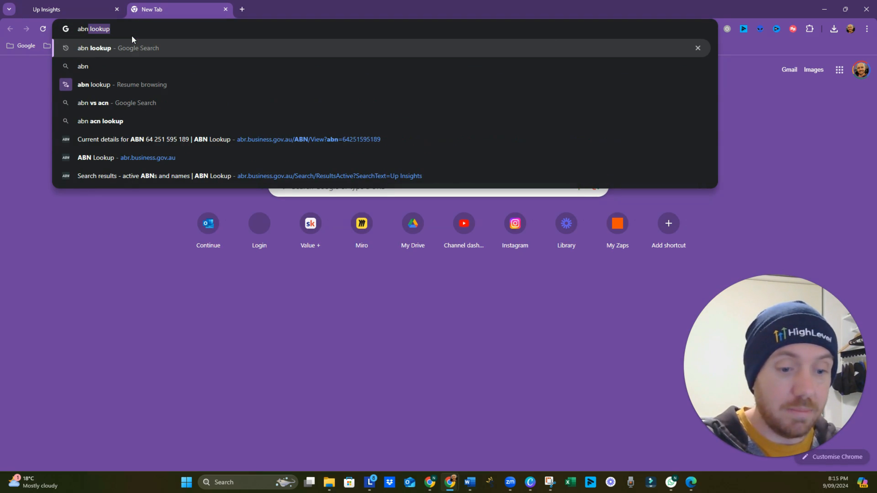
key(Return)
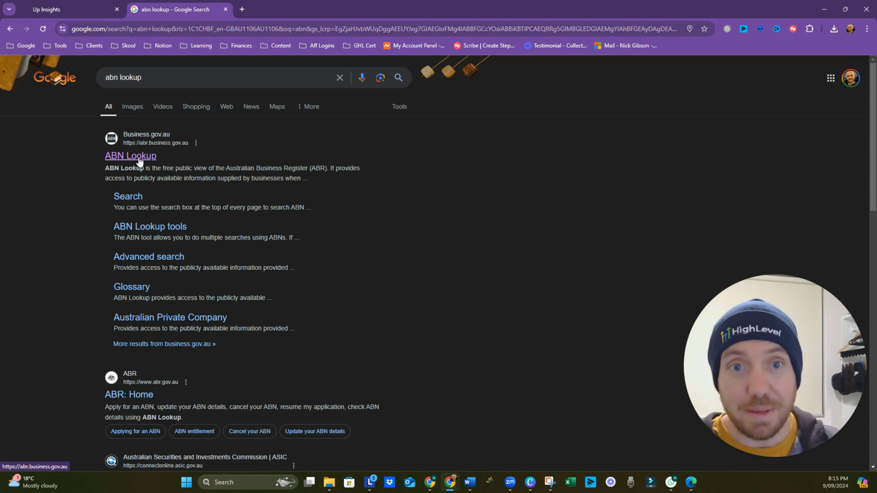
click(131, 156)
click(449, 305)
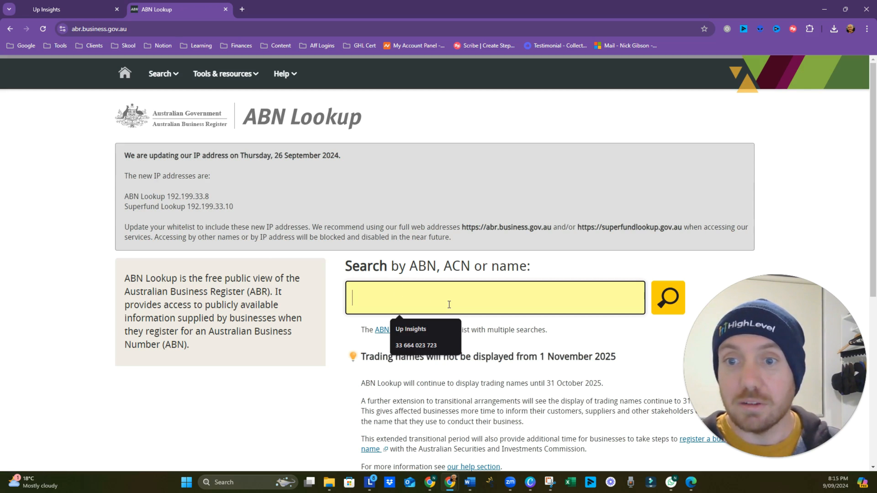
click(444, 326)
click(663, 307)
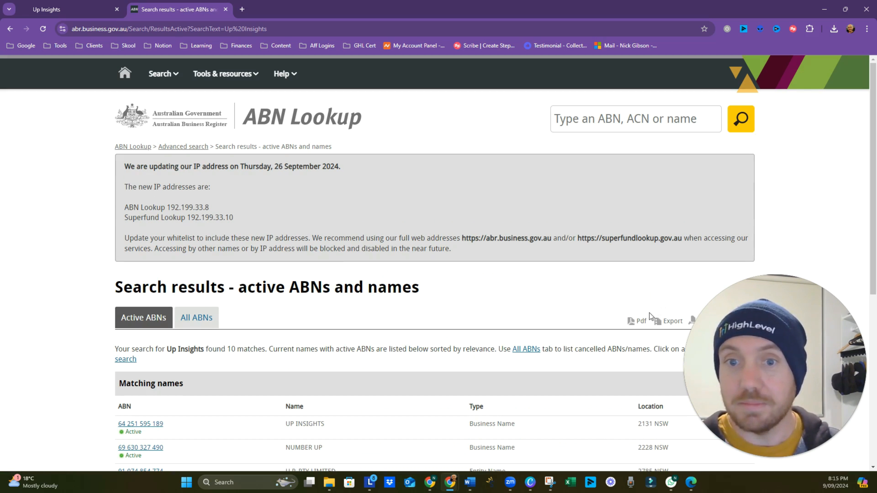
click(151, 428)
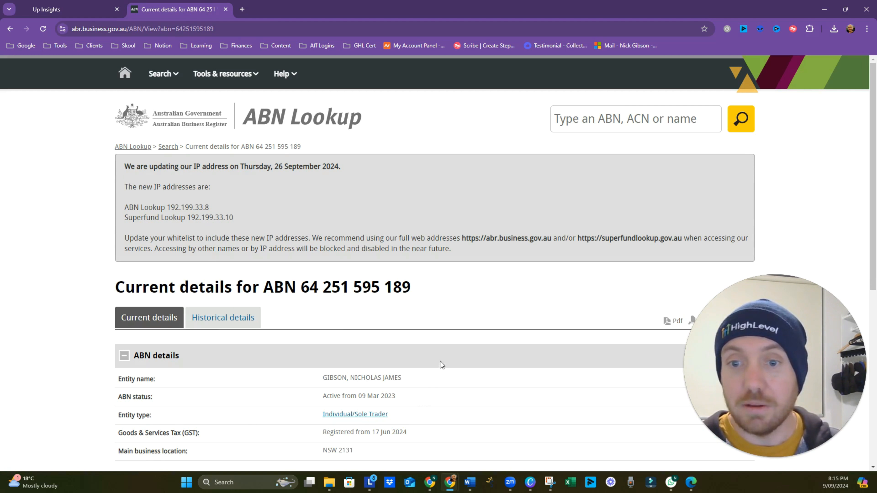
Step: Download the current ABN details as a PDF and view it
scroll(420, 349, down, 5)
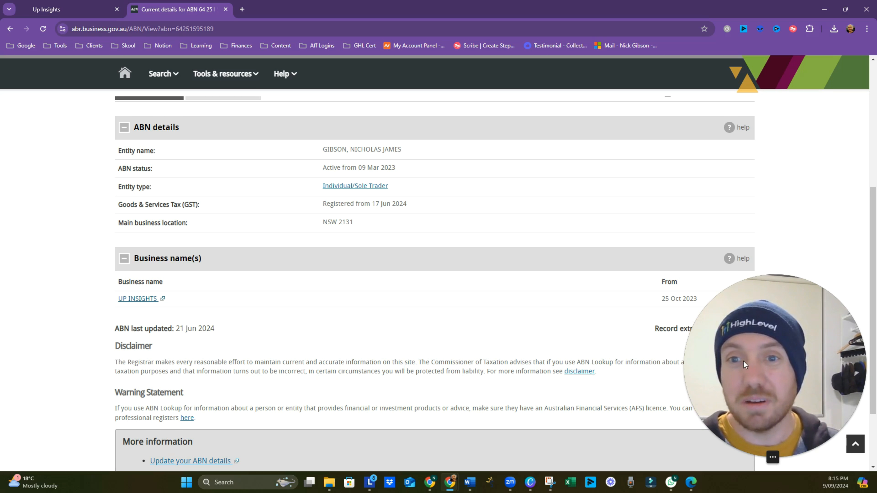
scroll(559, 360, up, 3)
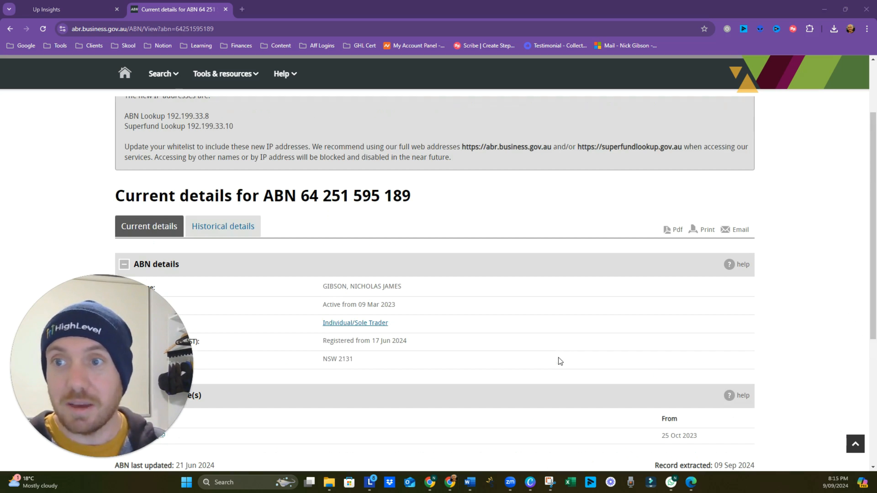
click(675, 231)
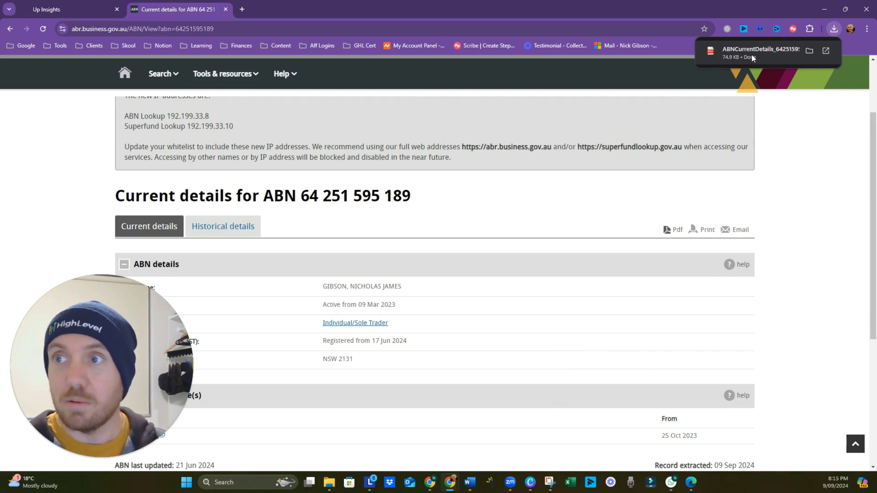
click(753, 55)
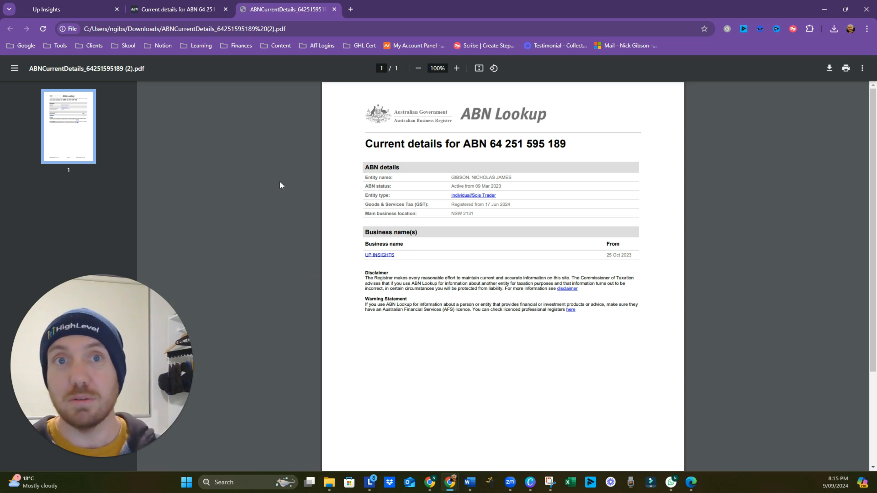
Step: Back on the ABN details page, select the UP INSIGHTS business name link
click(178, 9)
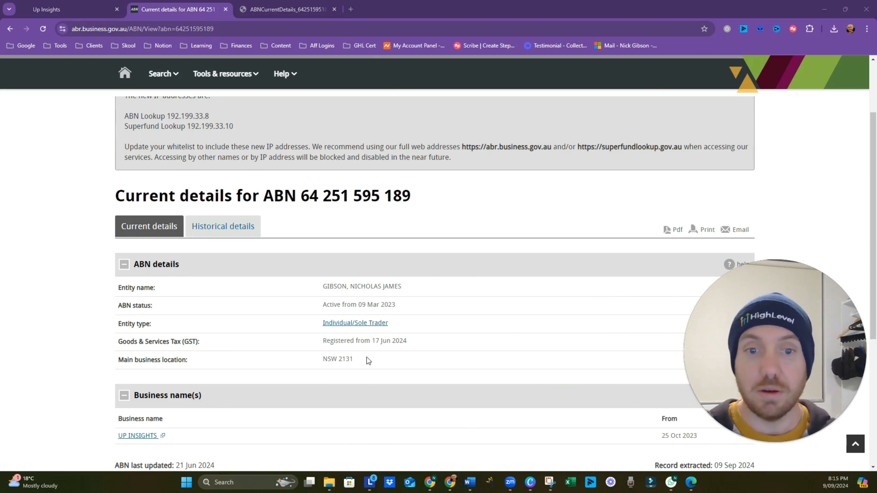
scroll(230, 376, down, 1)
drag(118, 390, 161, 394)
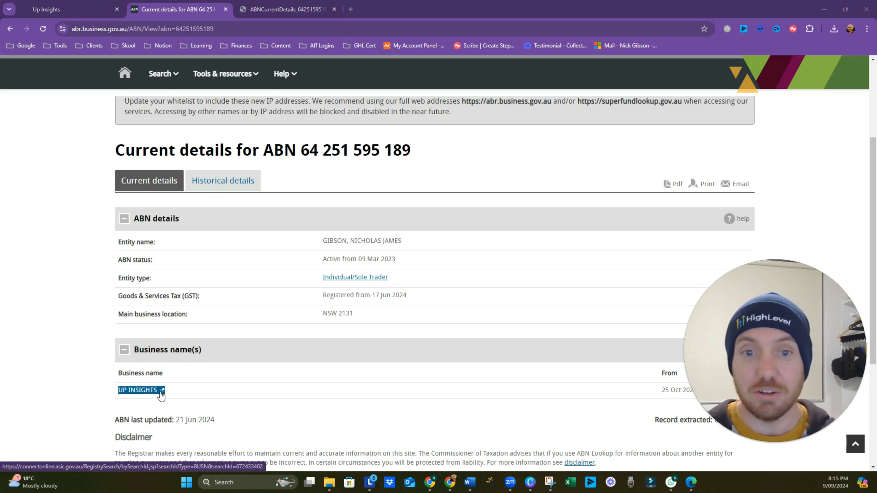
Step: Download the ASIC business name summary PDF for UP INSIGHTS and review it
click(161, 393)
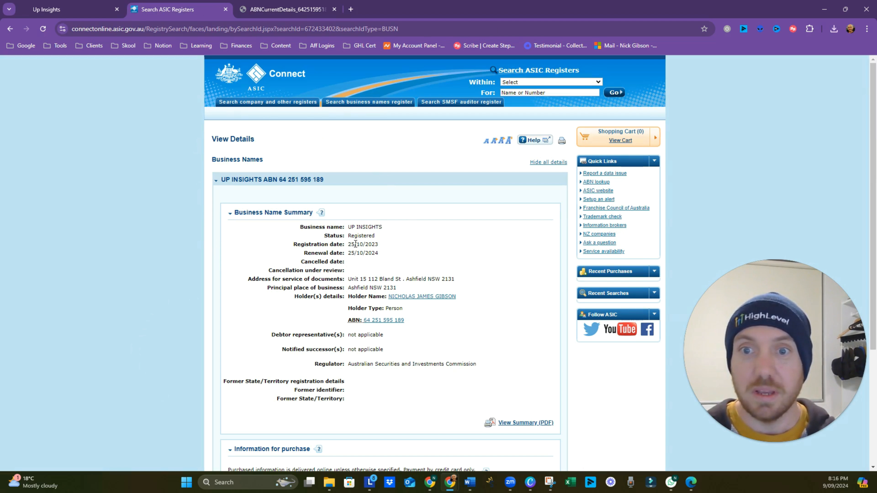
scroll(377, 250, down, 1)
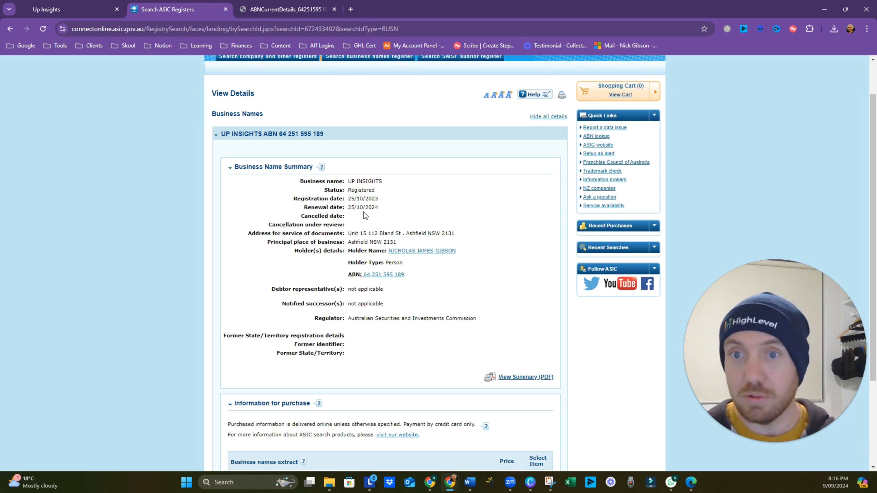
click(512, 378)
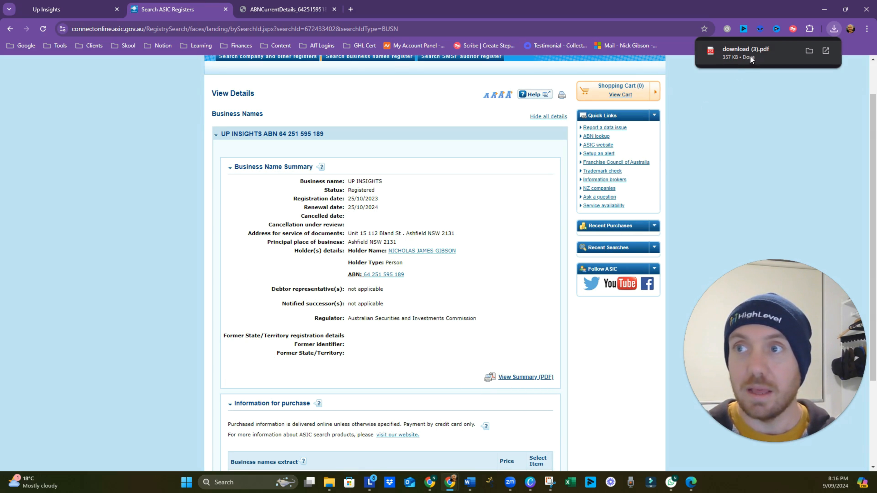
click(750, 52)
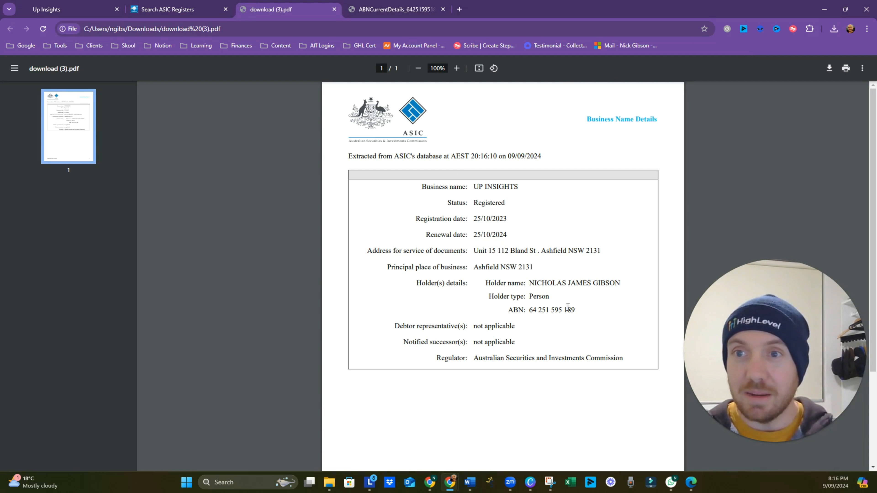
scroll(459, 221, down, 4)
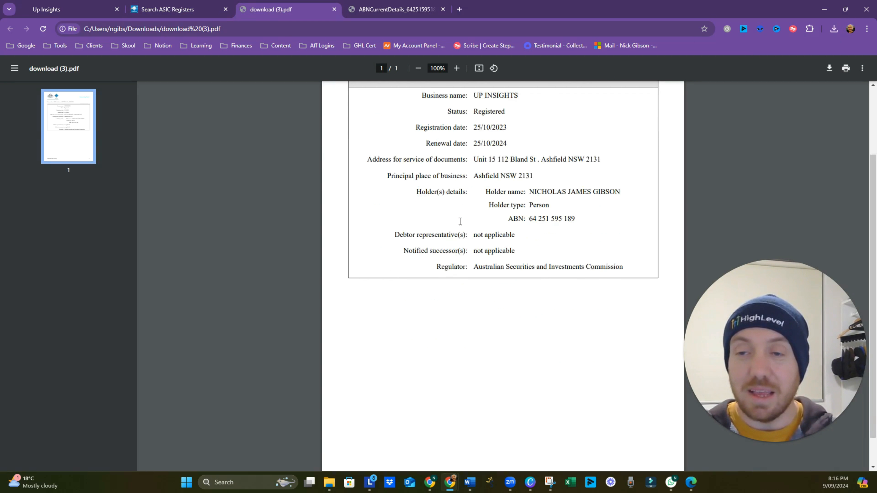
scroll(459, 222, up, 4)
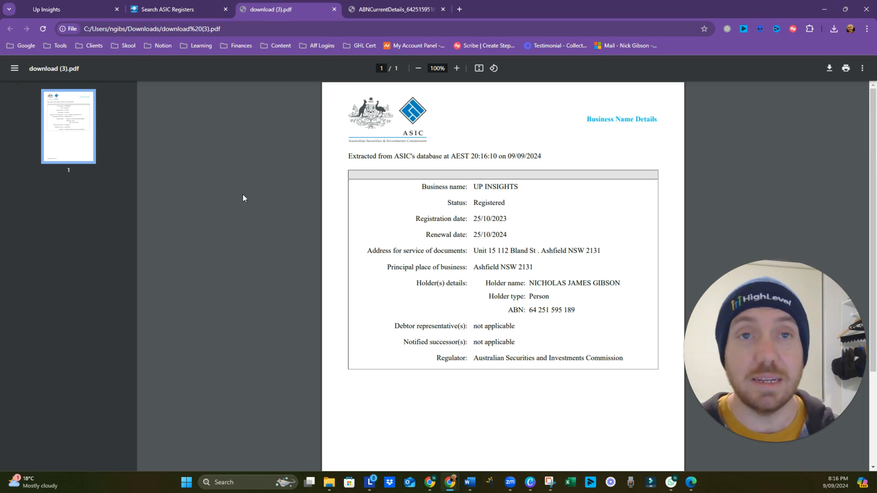
Step: Attach download (3).pdf to Business Name with name 'Up Insights' and save it
click(83, 12)
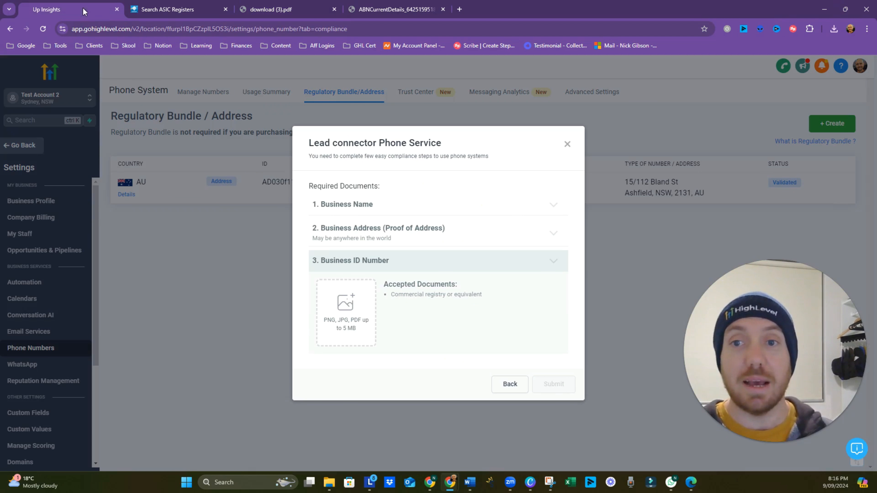
click(462, 212)
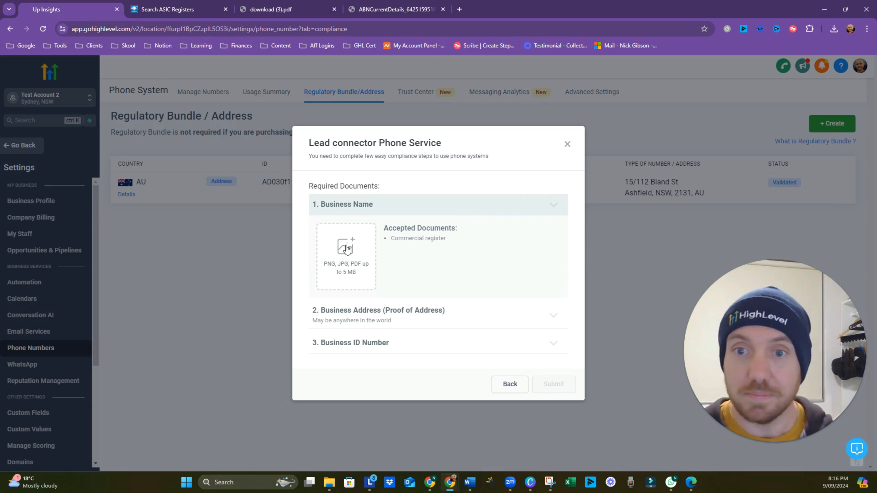
click(359, 276)
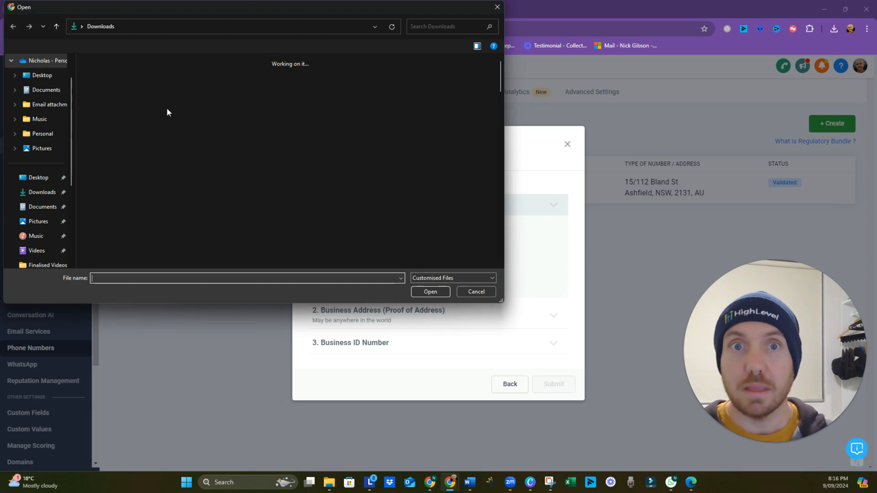
click(142, 86)
click(428, 293)
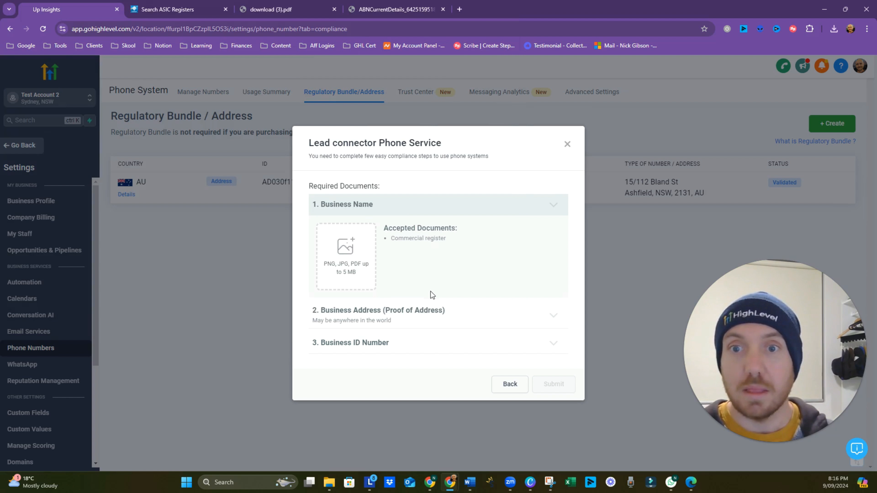
click(431, 268)
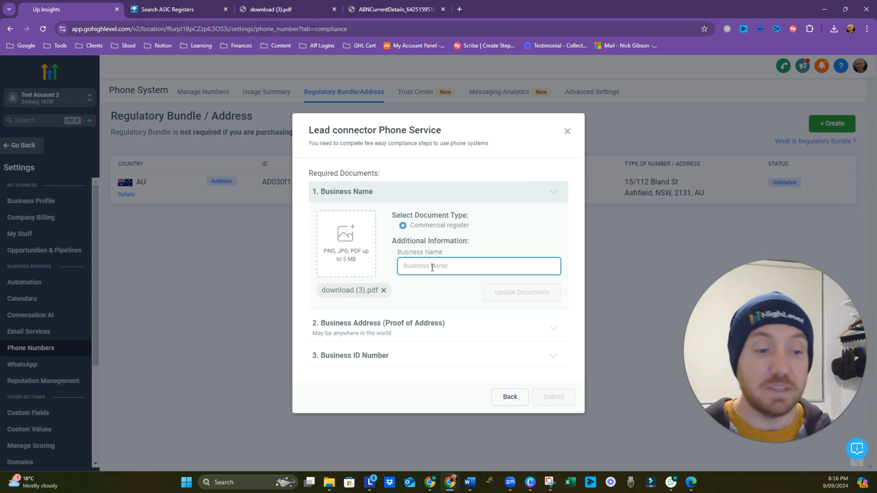
text(Up I)
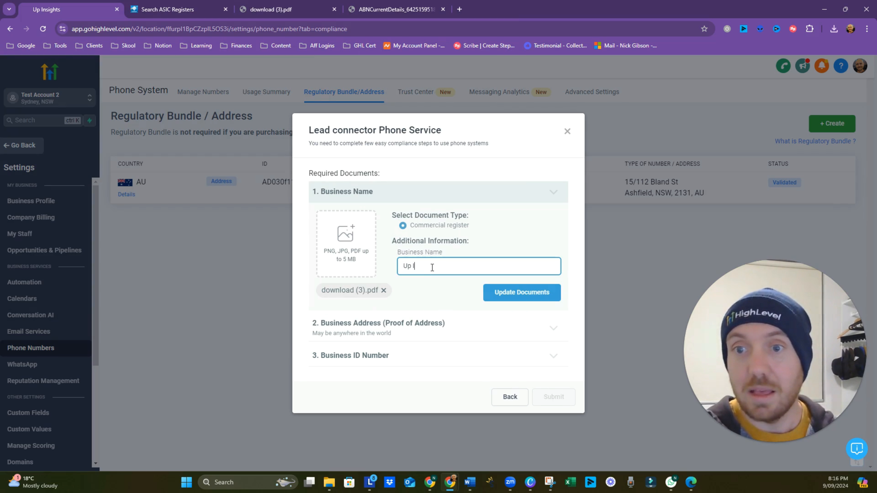
text(nsight)
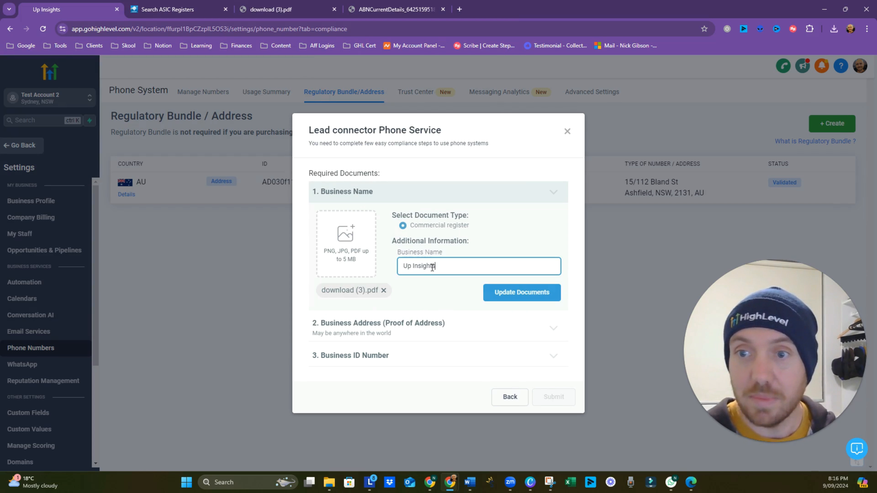
text(s)
click(504, 293)
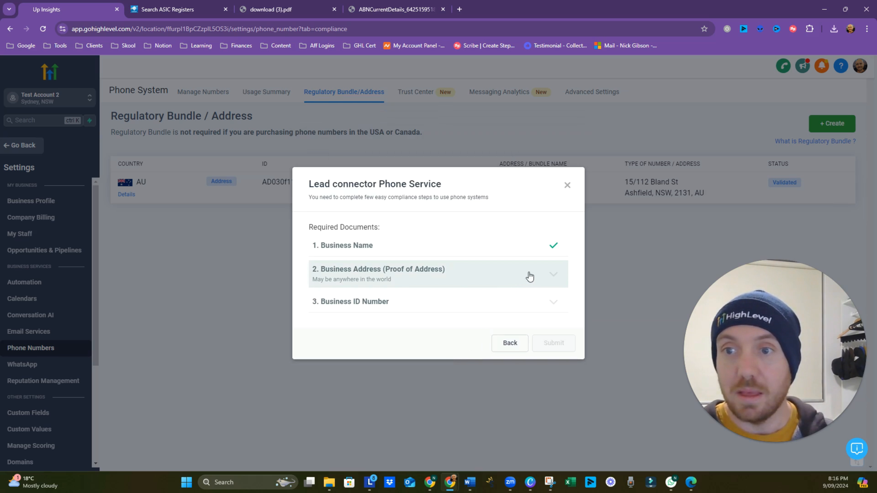
Step: Attach download (3).pdf as proof of address, pick the Up Insights address, and save
click(527, 276)
click(349, 320)
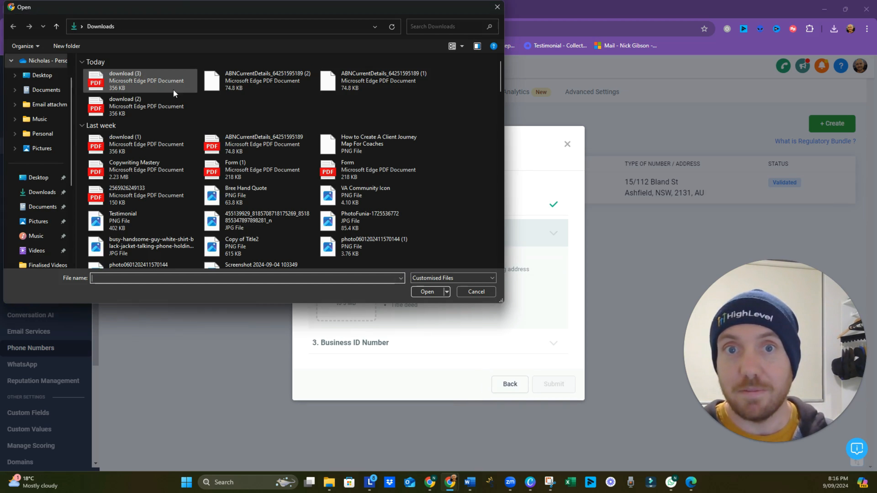
click(128, 81)
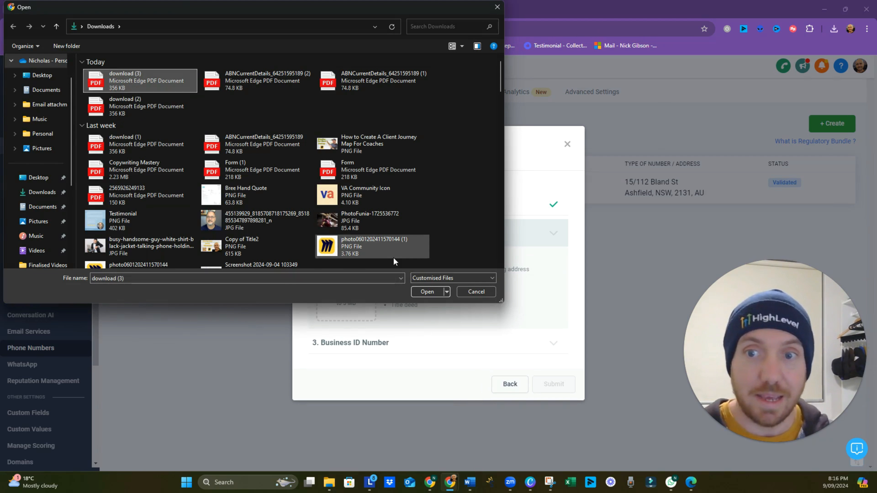
click(426, 292)
click(447, 317)
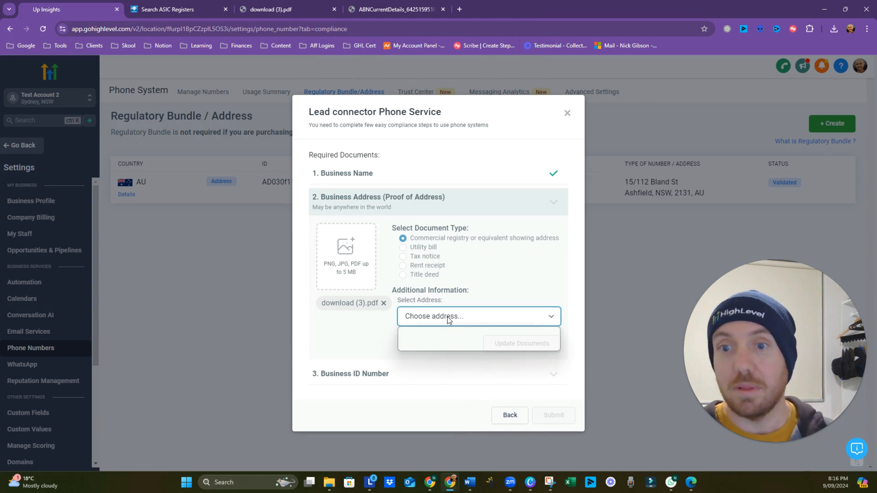
click(454, 344)
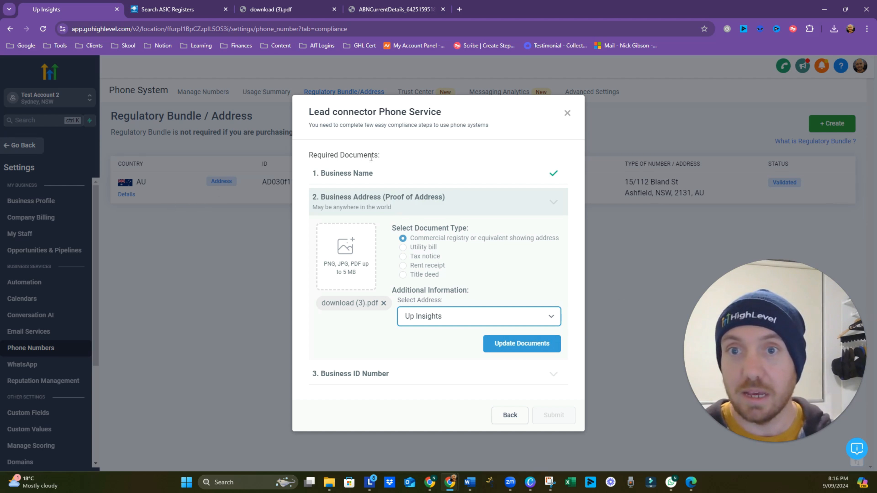
click(528, 344)
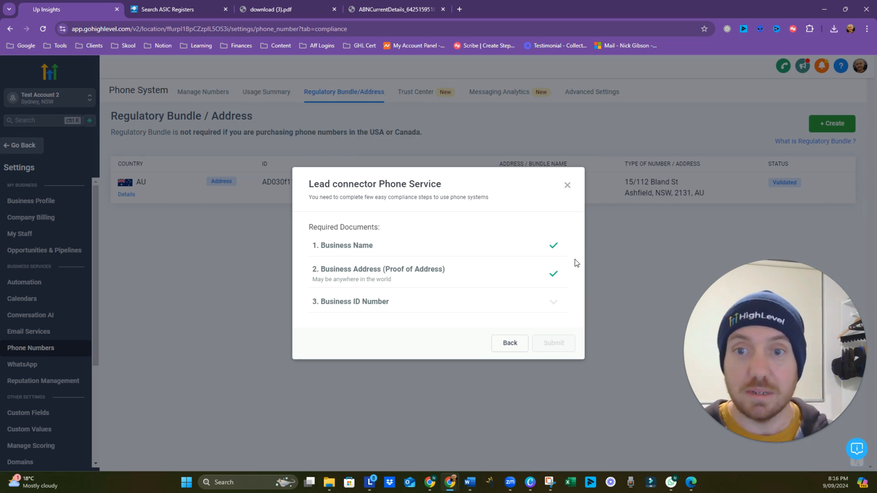
Step: Attach download (3).pdf to the Business ID Number requirement
click(553, 304)
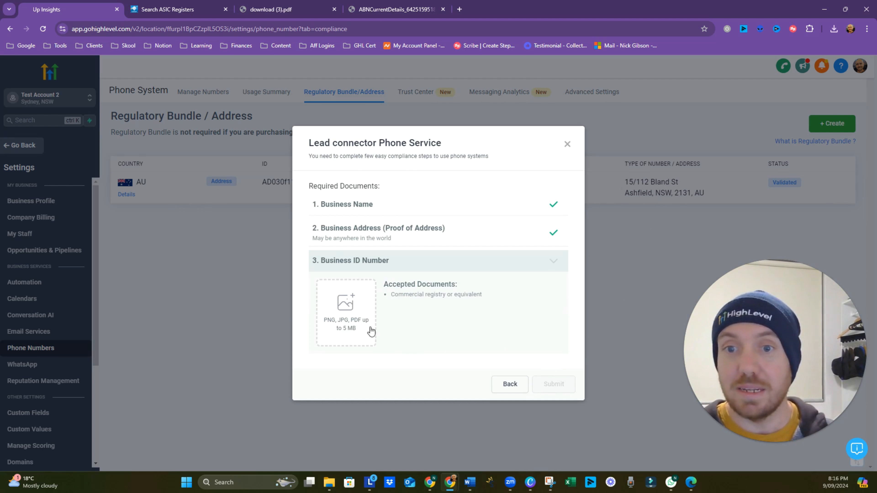
click(345, 326)
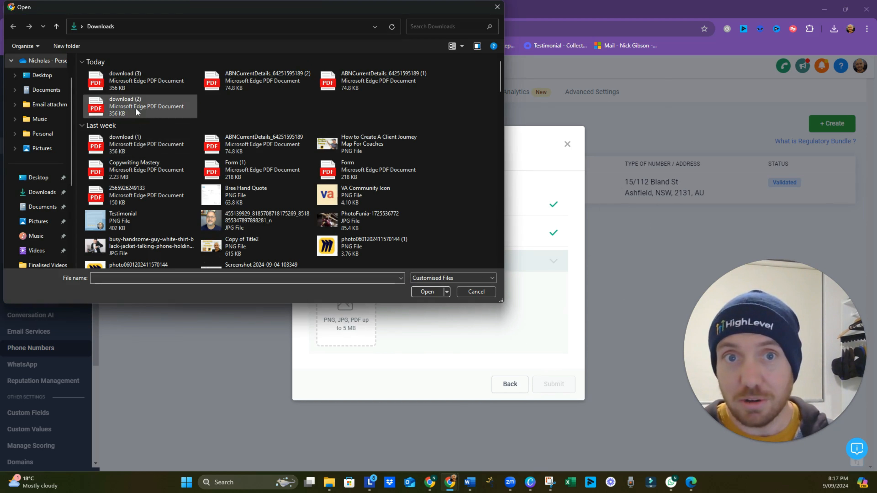
click(132, 83)
click(416, 290)
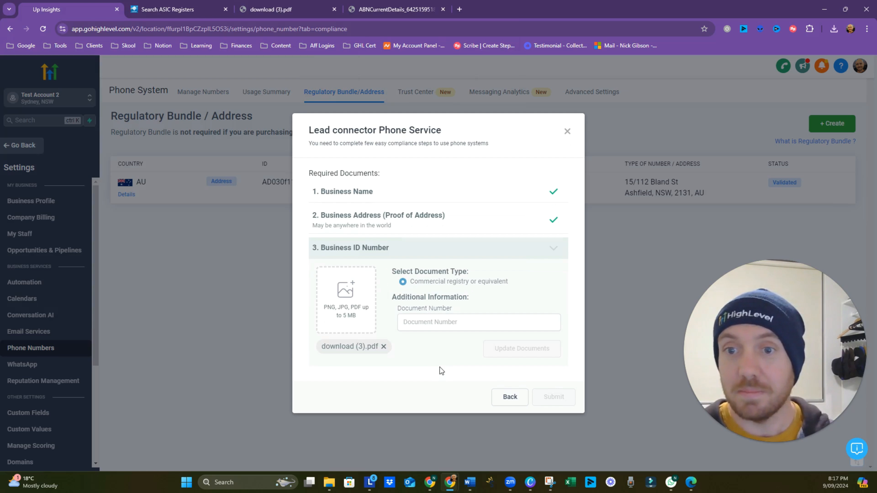
click(446, 322)
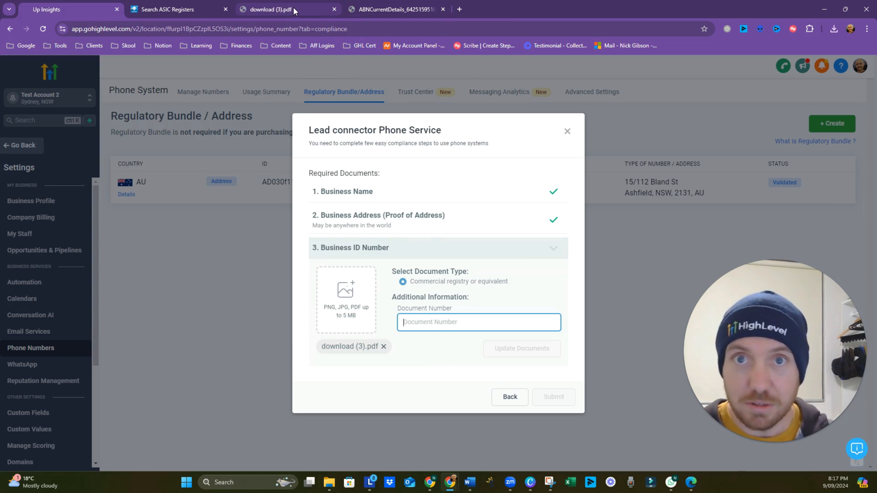
Step: Enter the ABN copied from ASIC, without spaces, as Document Number, save, and submit the bundle
click(161, 10)
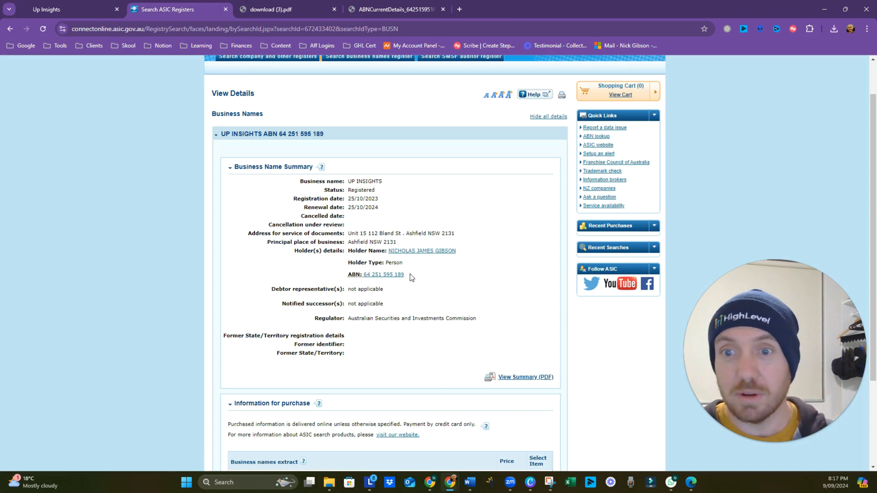
drag(404, 274, 363, 274)
key(ctrl+c)
click(65, 14)
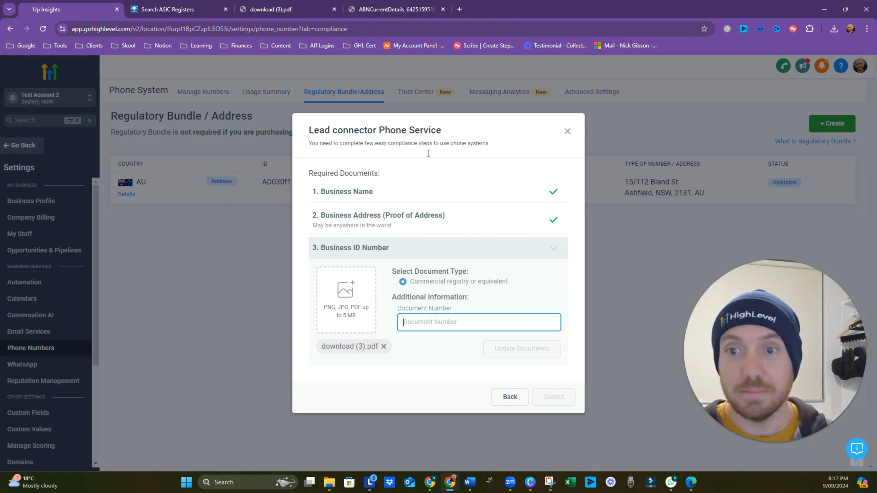
key(ctrl+v)
click(440, 323)
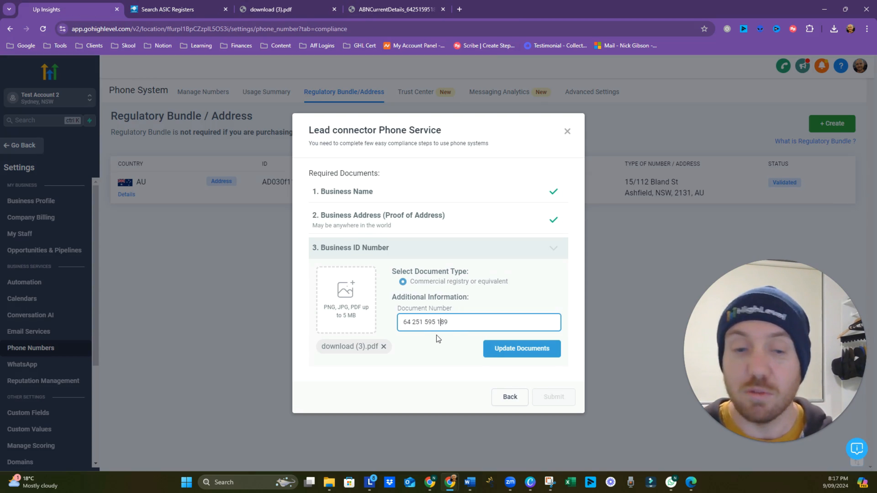
key(BackSpace)
key(Left)
key(Left)
key(Left)
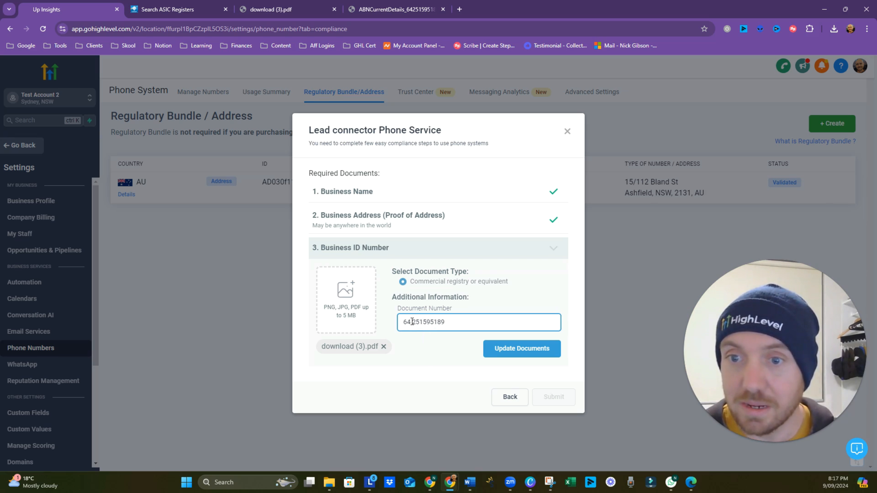
key(Delete)
click(485, 350)
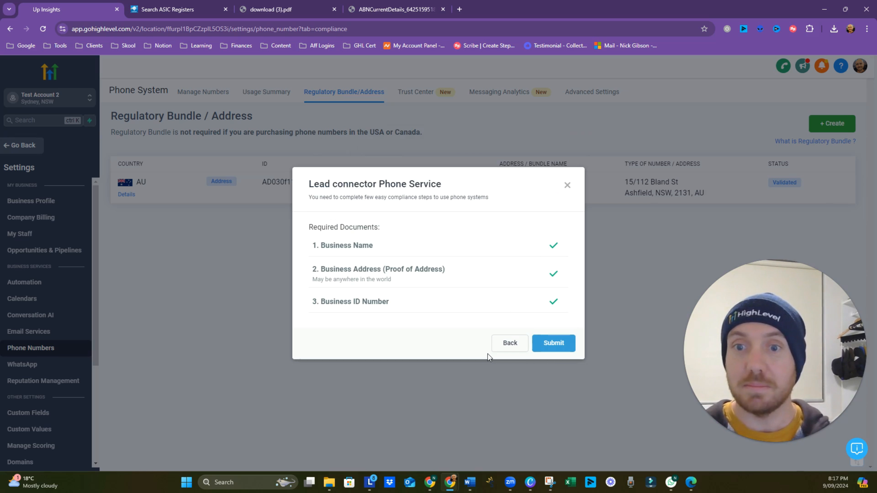
click(549, 345)
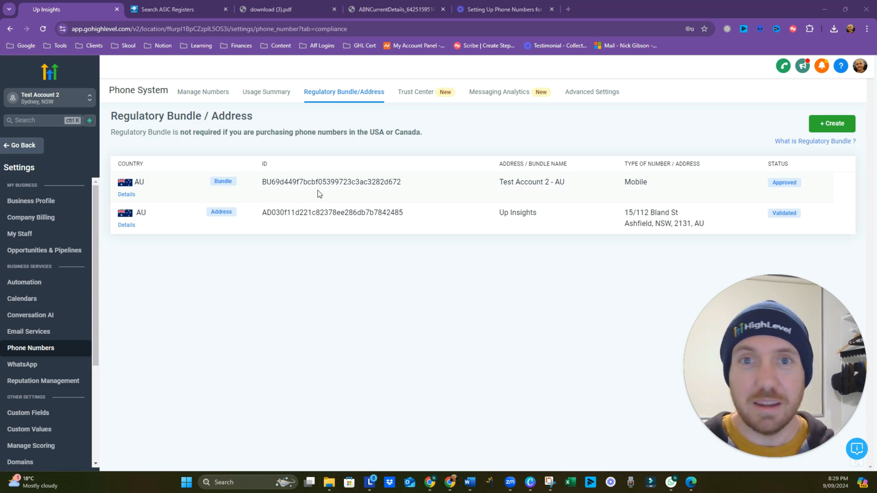
Step: Go to the Manage Numbers list under Phone System
click(214, 95)
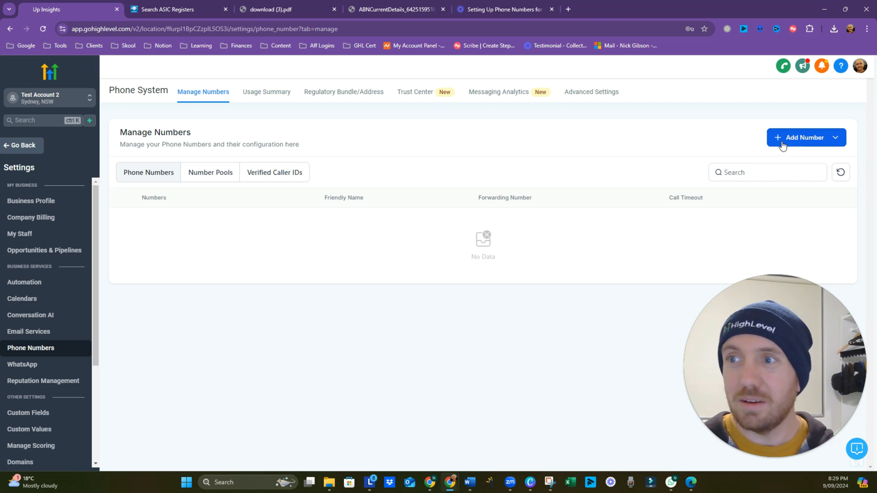
Step: Start buying a new phone number and list the available numbers in Australia
click(842, 142)
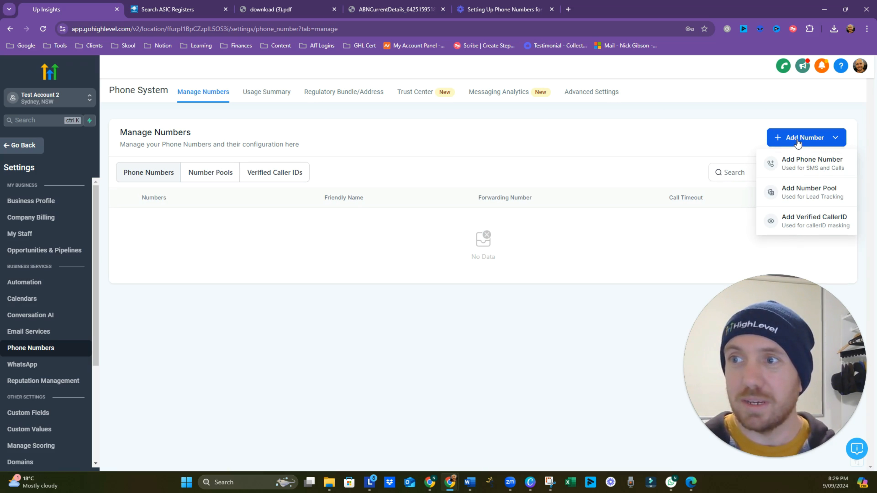
click(781, 168)
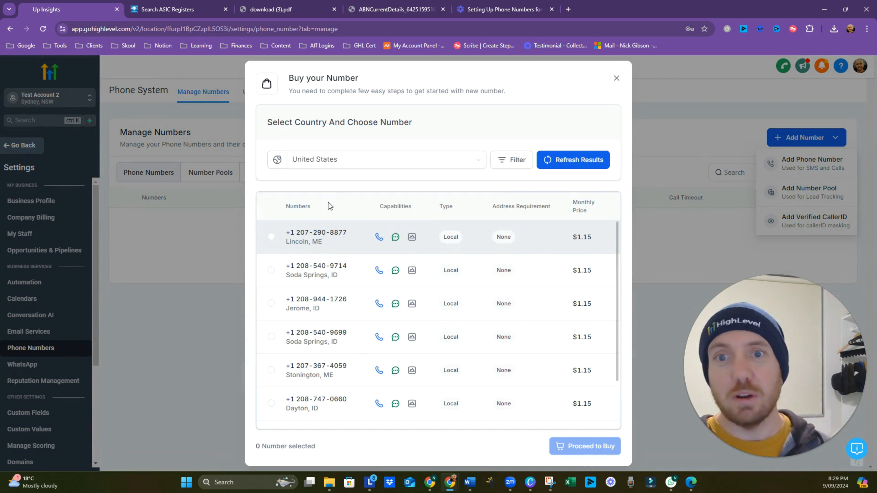
click(372, 165)
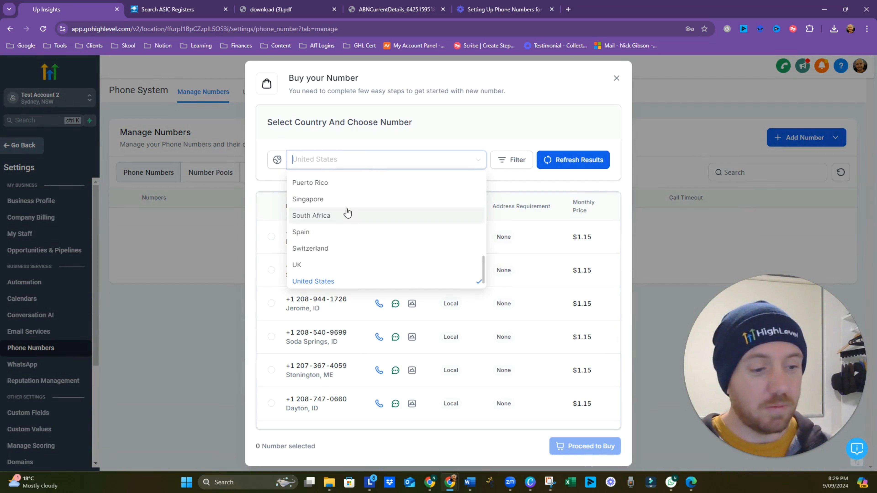
text(aus)
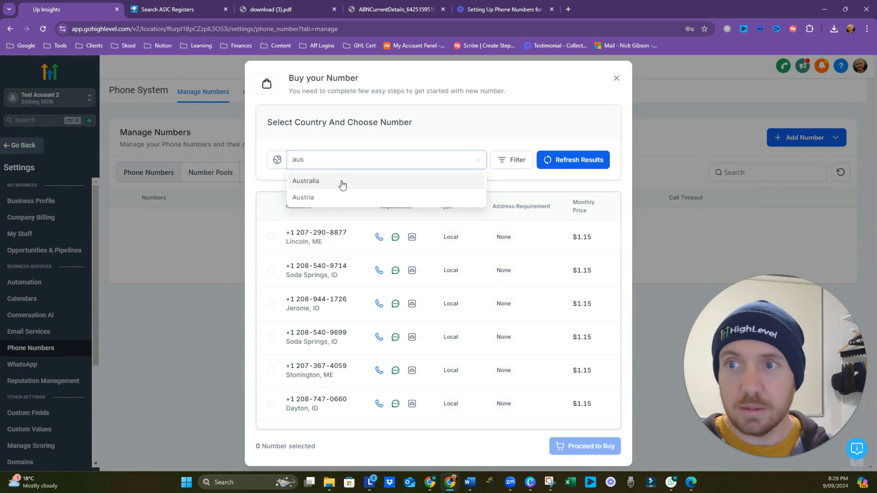
click(342, 183)
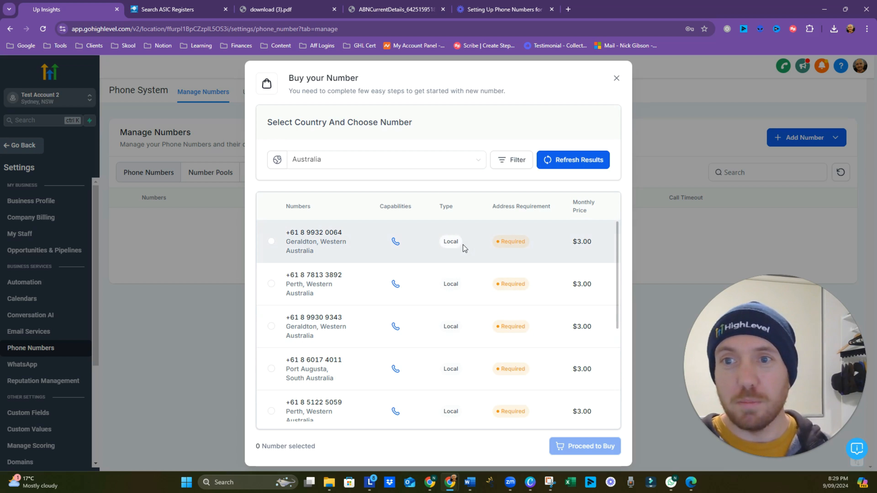
Step: Filter the Australian numbers to Mobile only by excluding Local and Toll Free
click(509, 166)
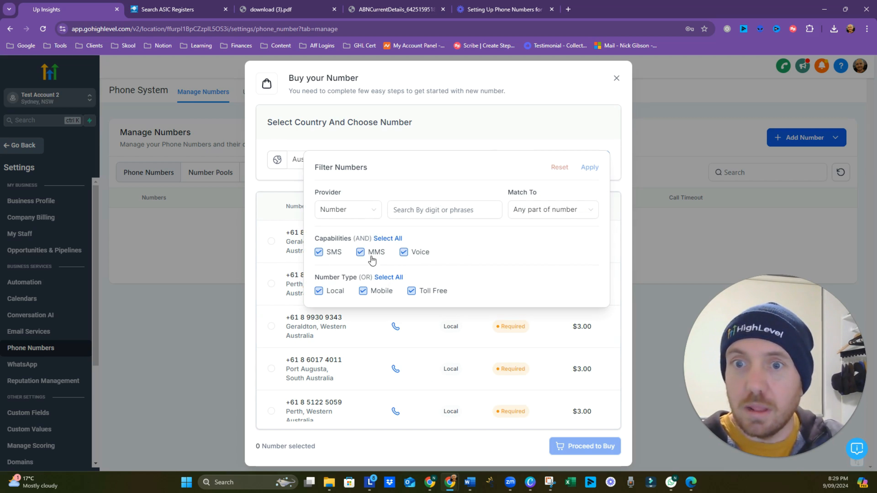
click(466, 214)
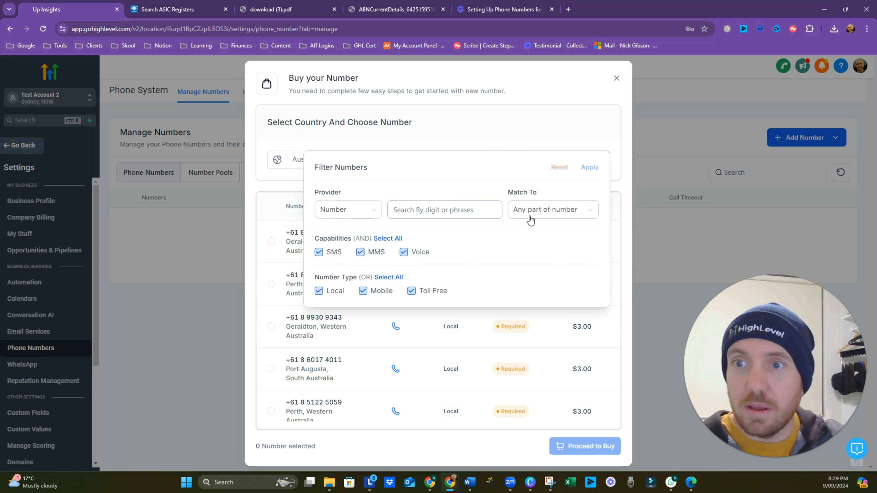
click(371, 216)
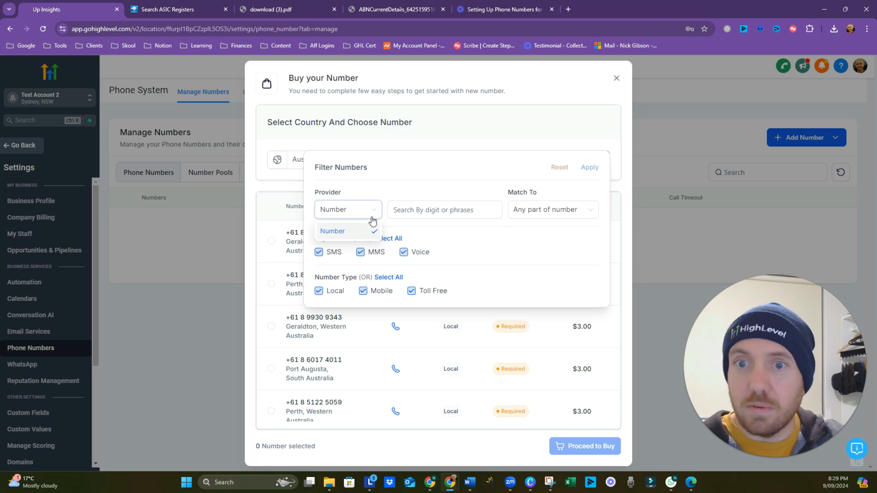
click(421, 215)
click(318, 291)
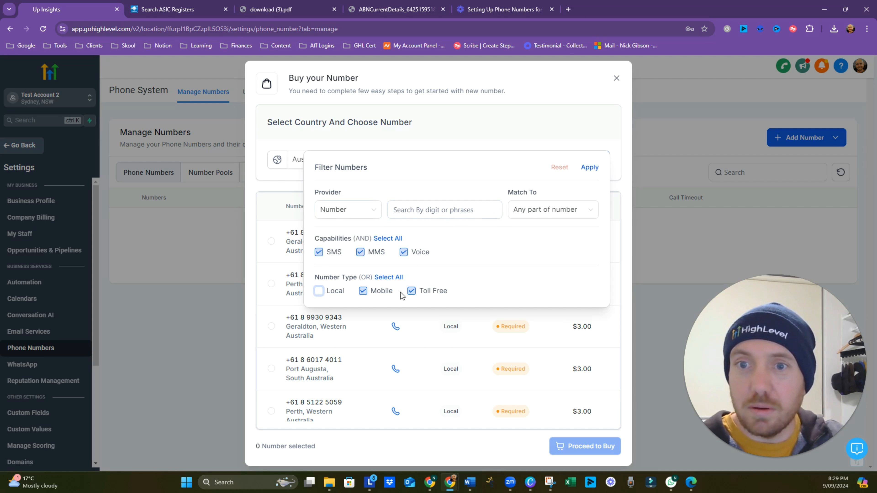
click(411, 291)
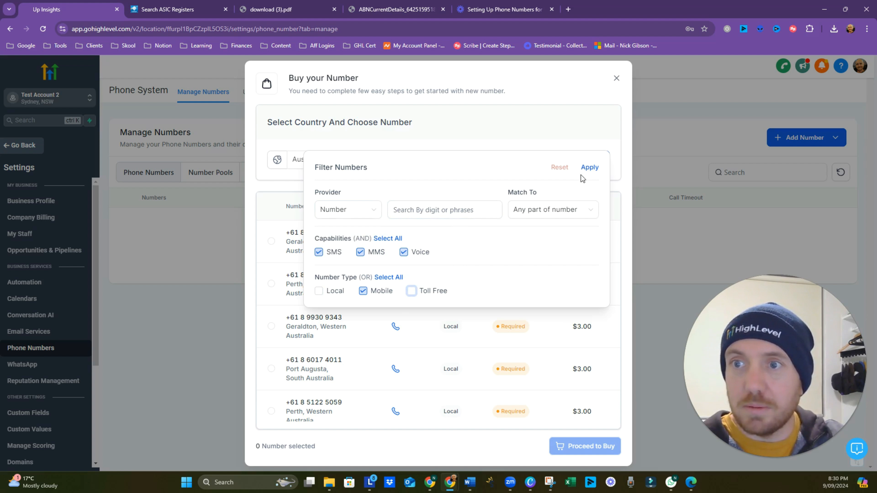
click(590, 168)
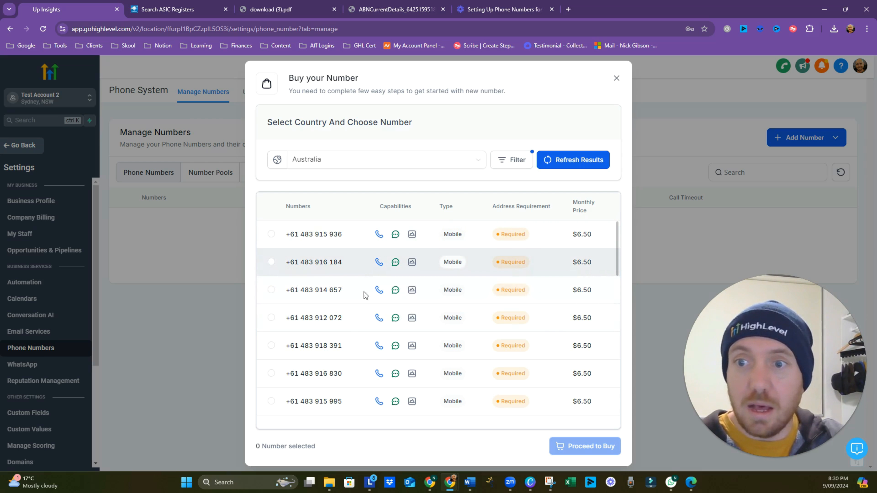
scroll(315, 263, down, 6)
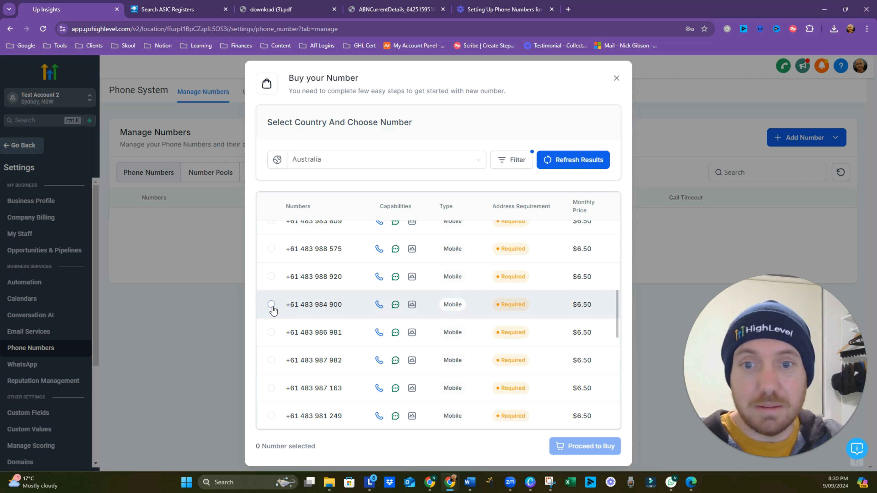
click(272, 305)
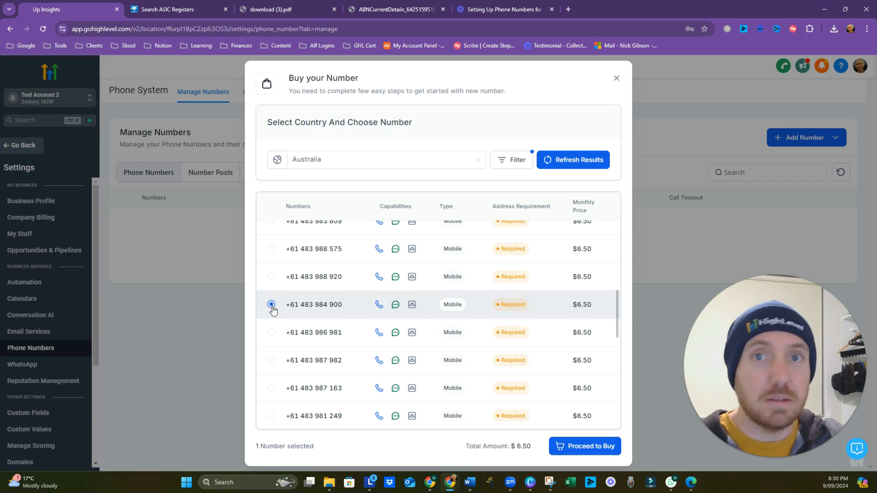
click(572, 446)
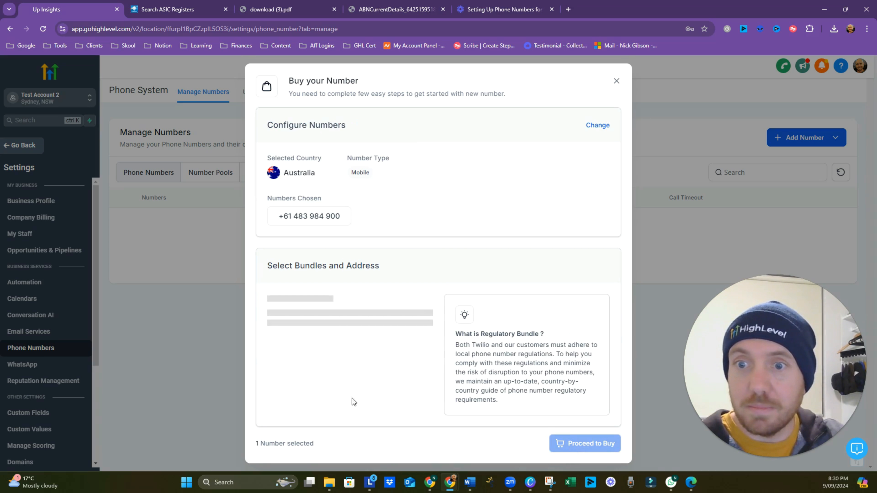
click(345, 324)
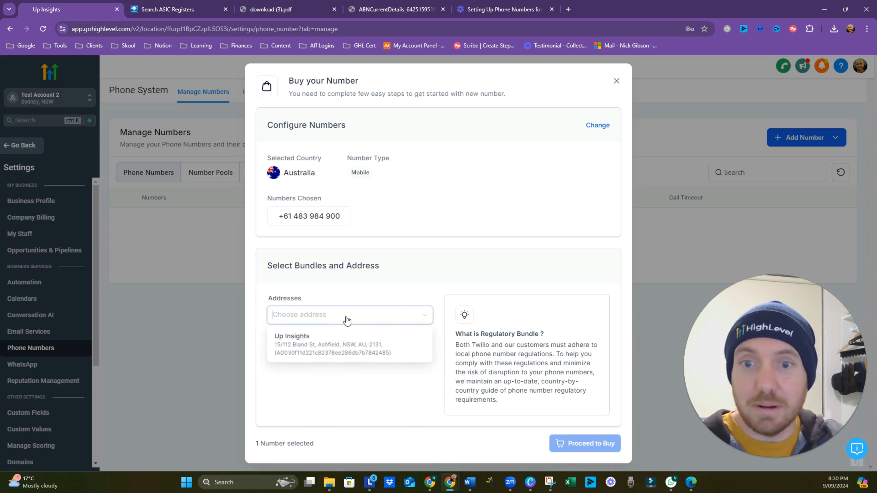
click(340, 350)
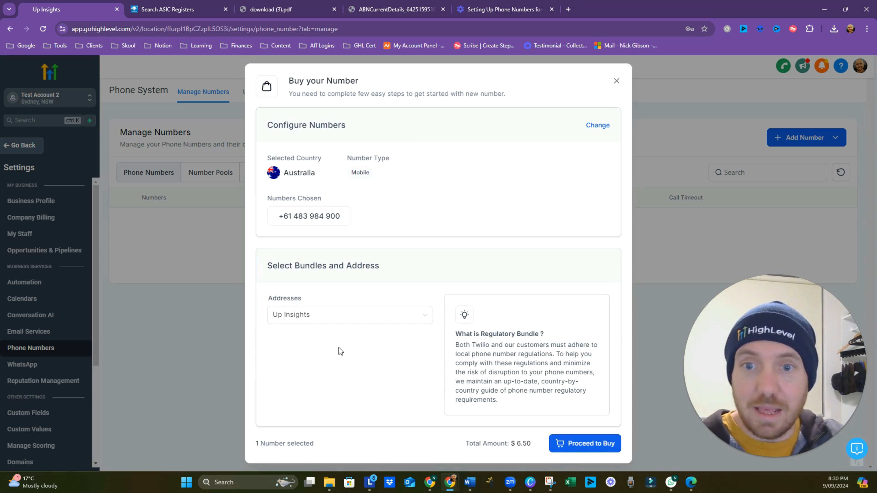
click(586, 444)
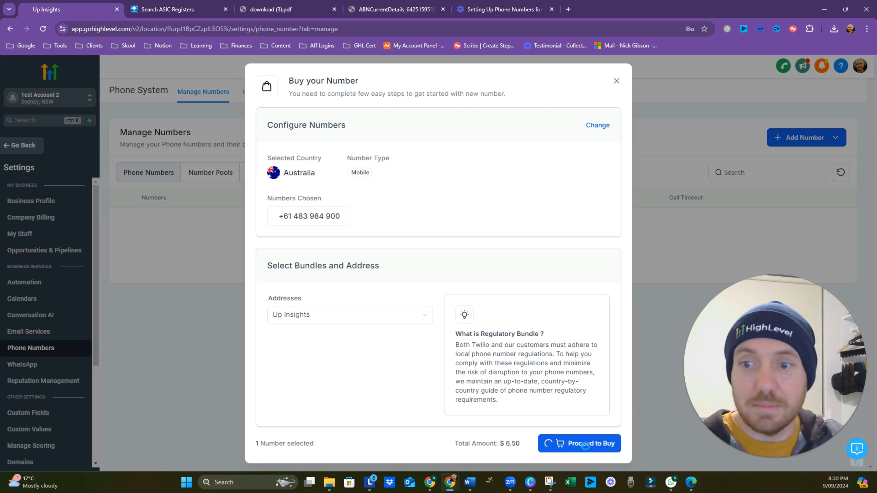
click(391, 322)
click(370, 339)
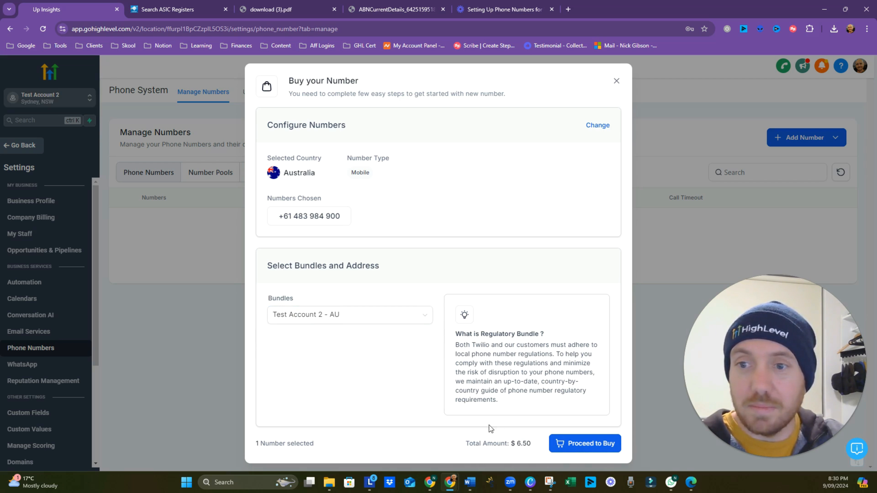
click(571, 443)
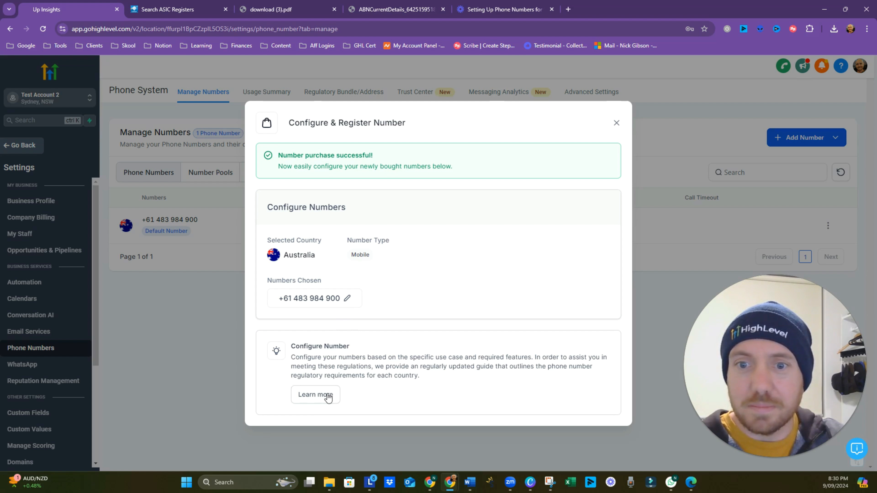
Step: Review and close the new number's configuration, then leave settings for the main app
click(328, 397)
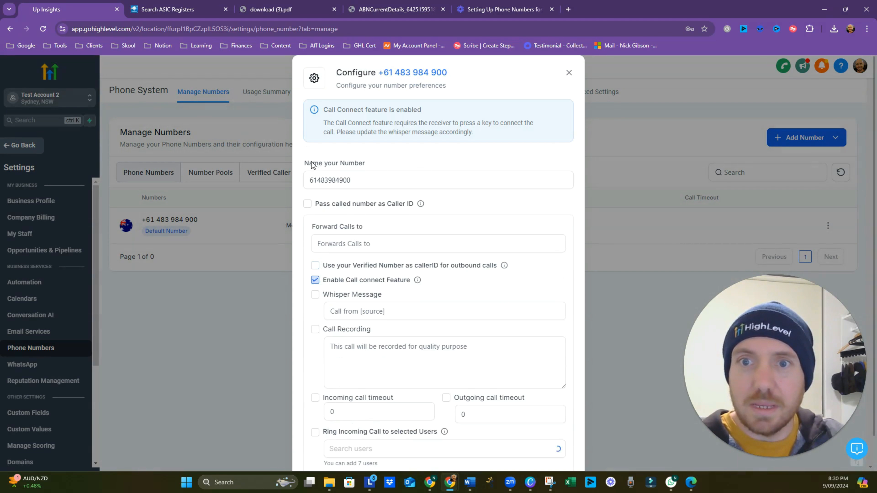
click(431, 311)
scroll(431, 349, up, 1)
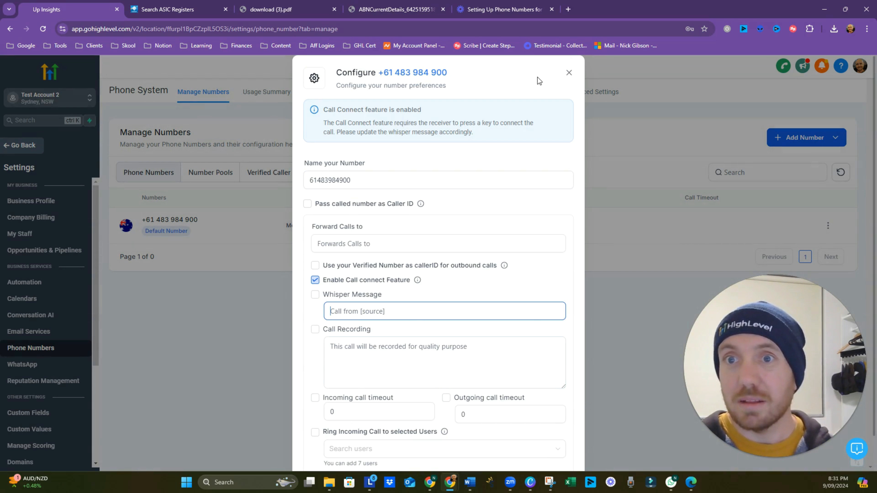
click(568, 73)
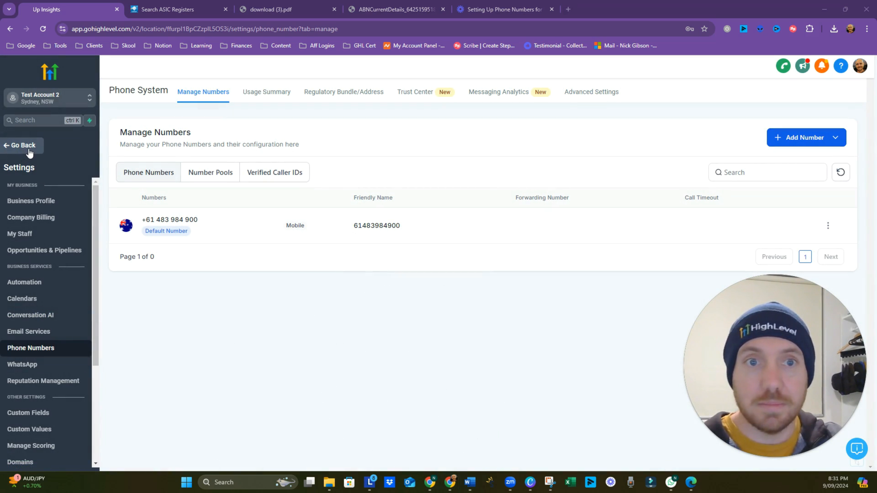
click(21, 146)
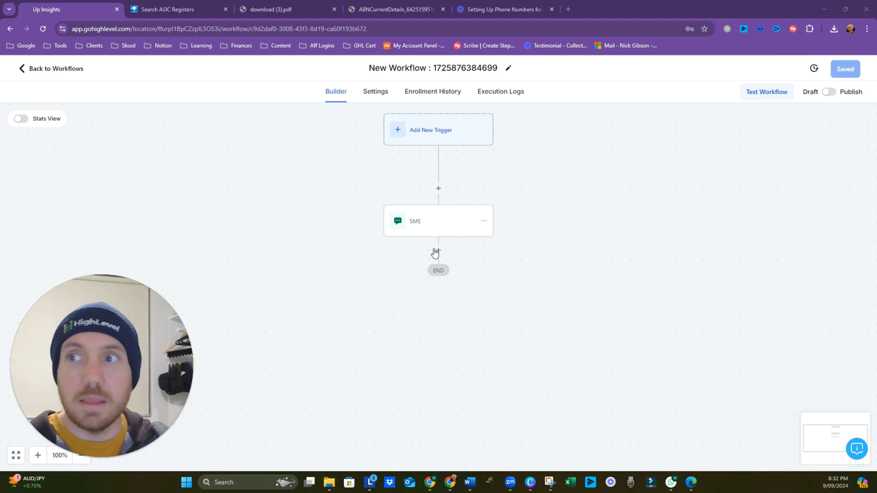
Step: Set the workflow SMS action's message to "It's Working!"
click(445, 228)
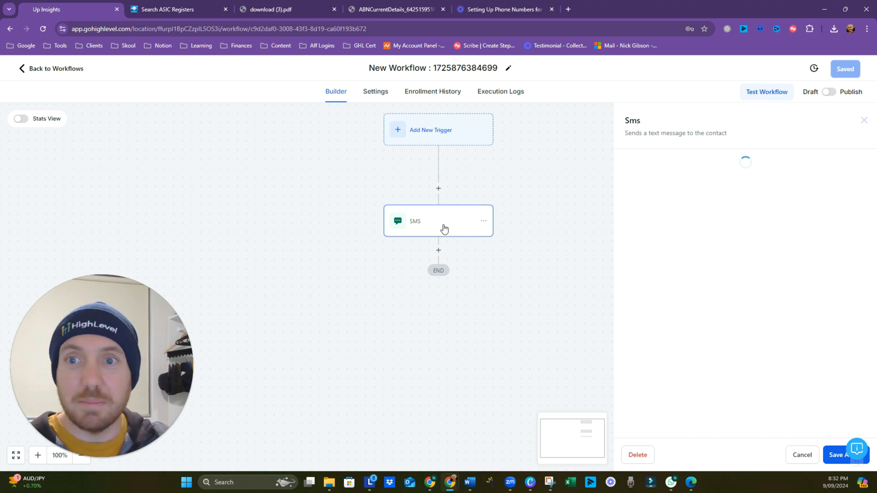
click(664, 309)
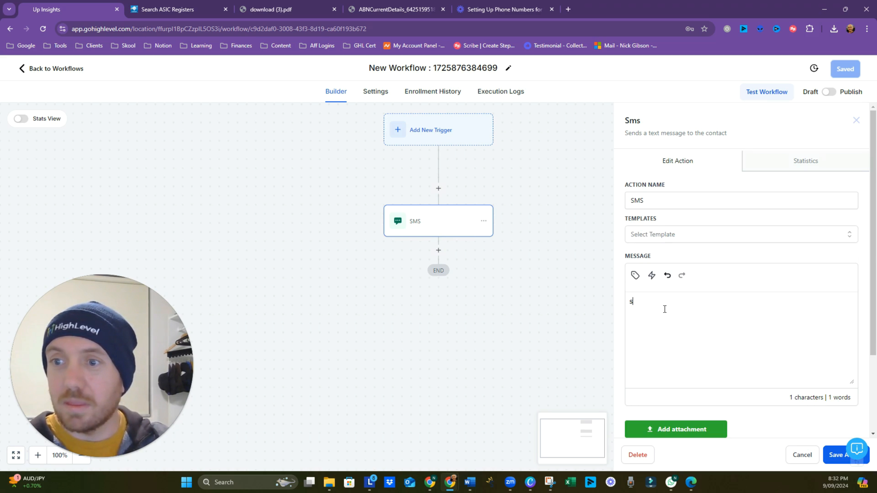
text(It')
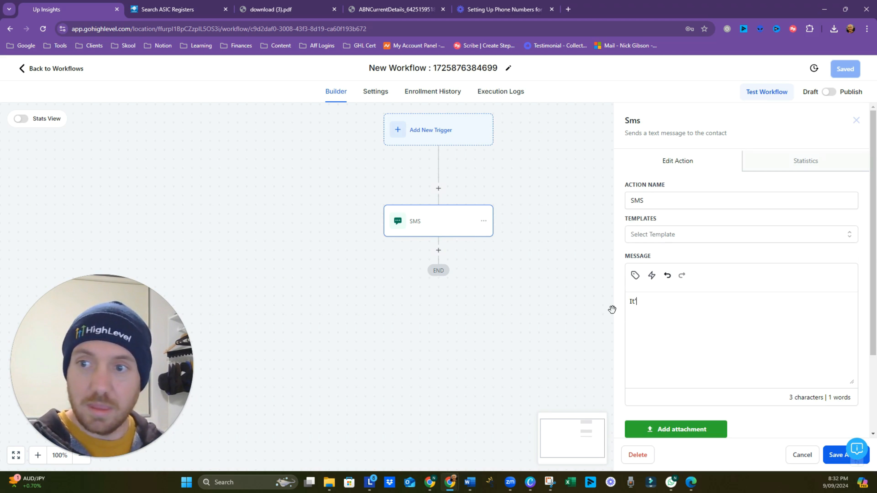
text('s W)
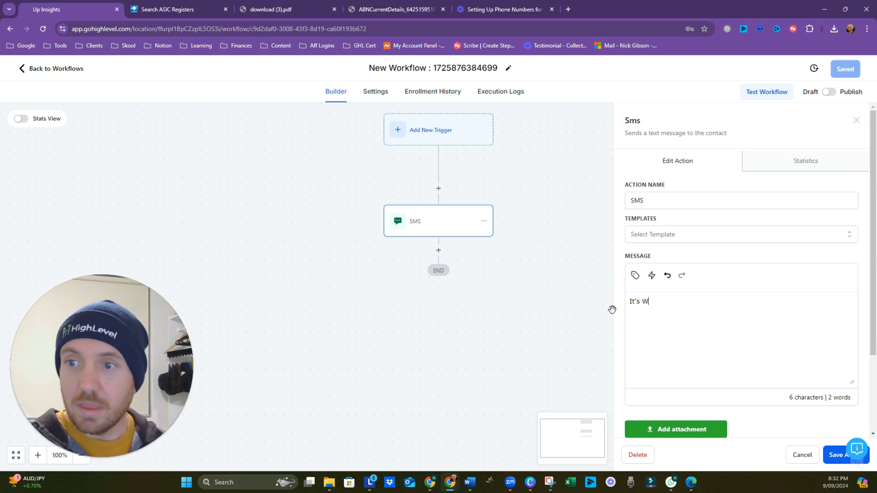
text(orking!)
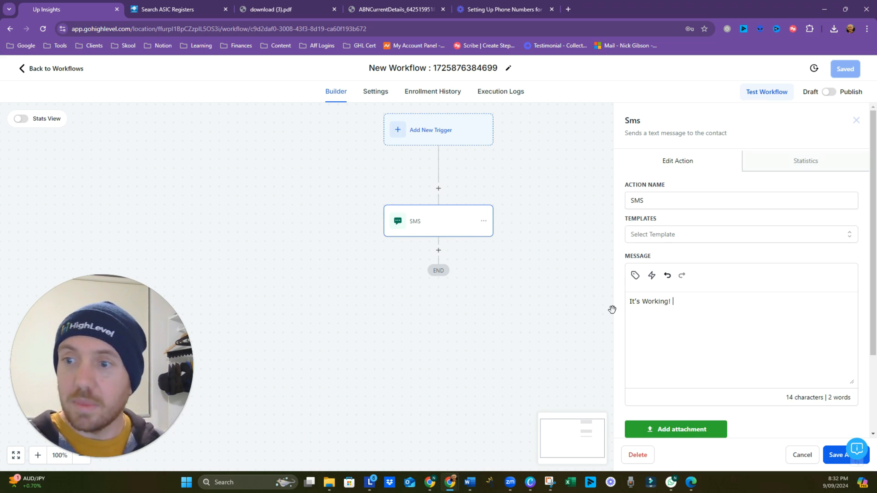
Step: Send a test SMS to the pasted test recipient phone number
scroll(686, 339, down, 3)
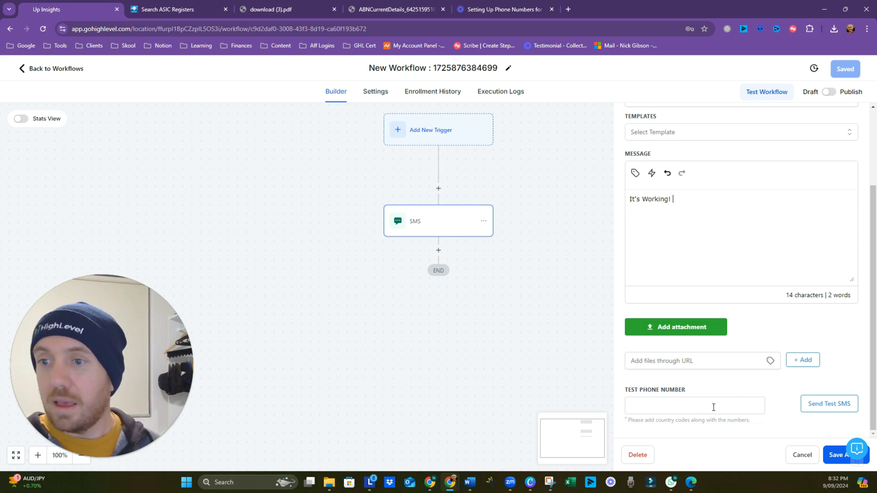
click(703, 410)
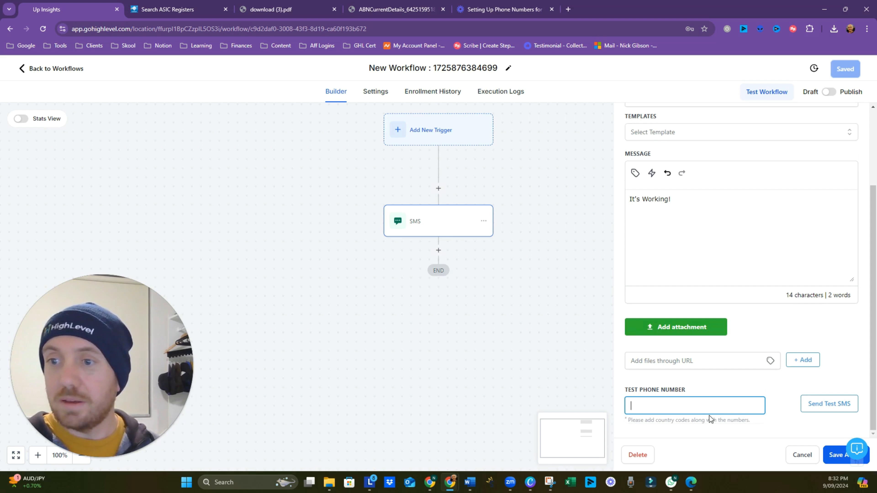
key(ctrl+v)
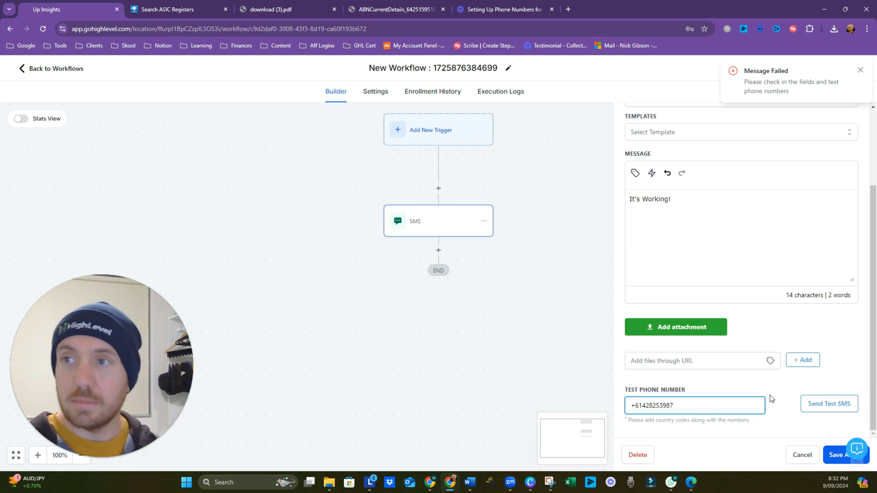
click(820, 408)
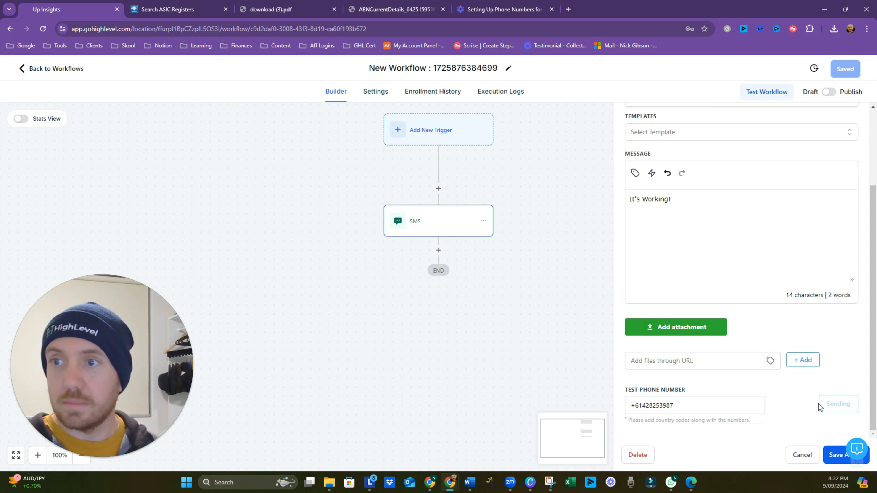